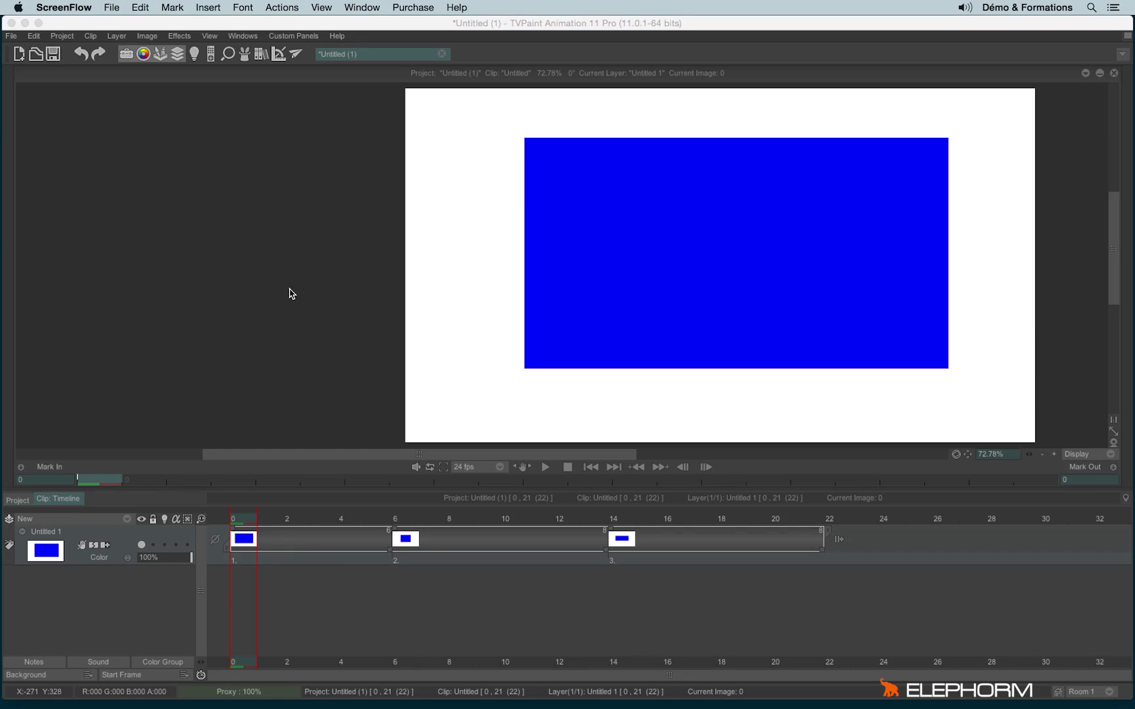
Add a Gaussian Blur (Width 5, Height 5, Mirror border) to the layer's FX Stack.
left_click(246, 59)
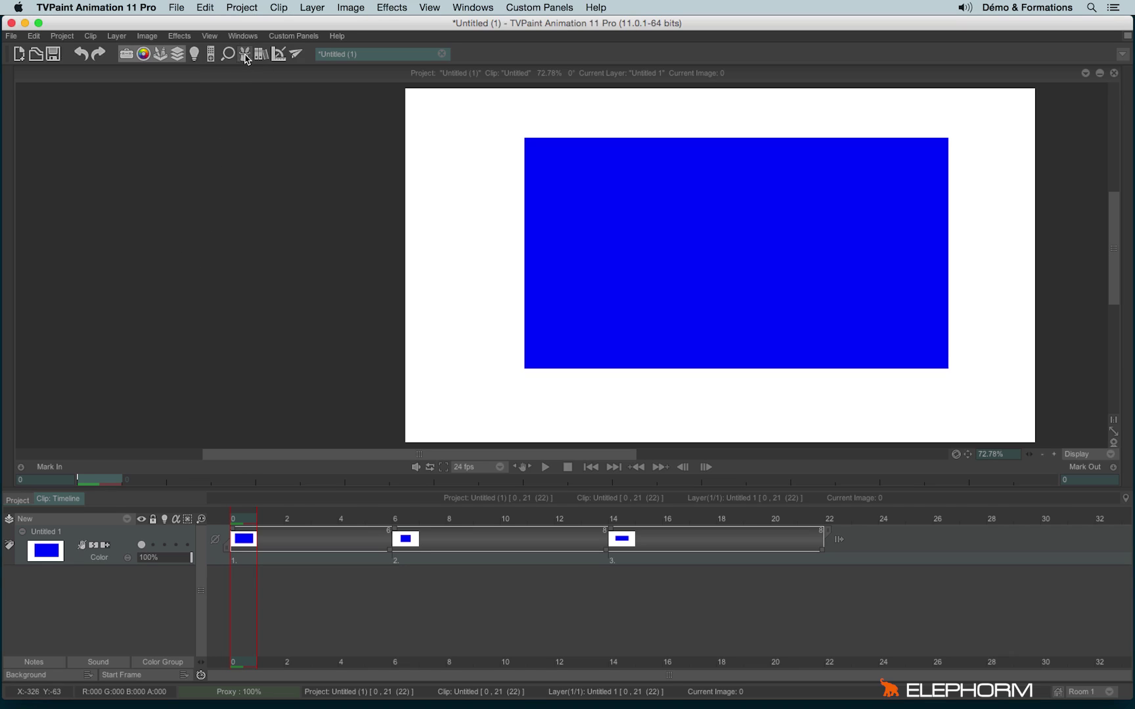
left_click(245, 55)
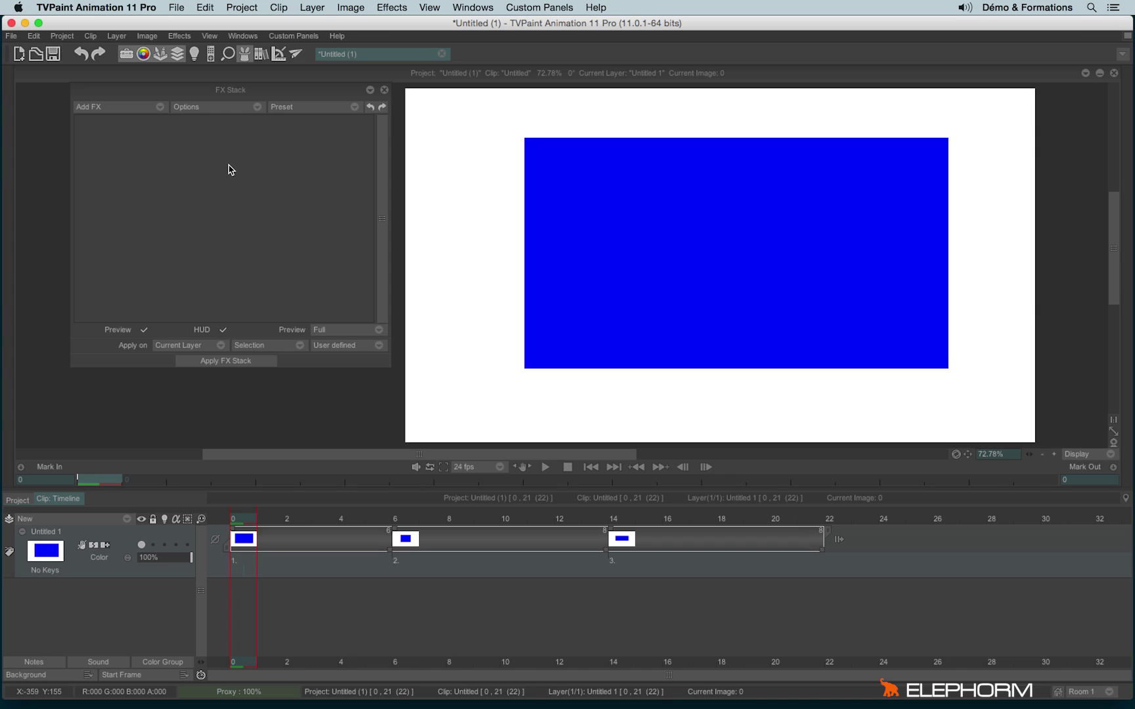
left_click(94, 109)
mouse_move(139, 144)
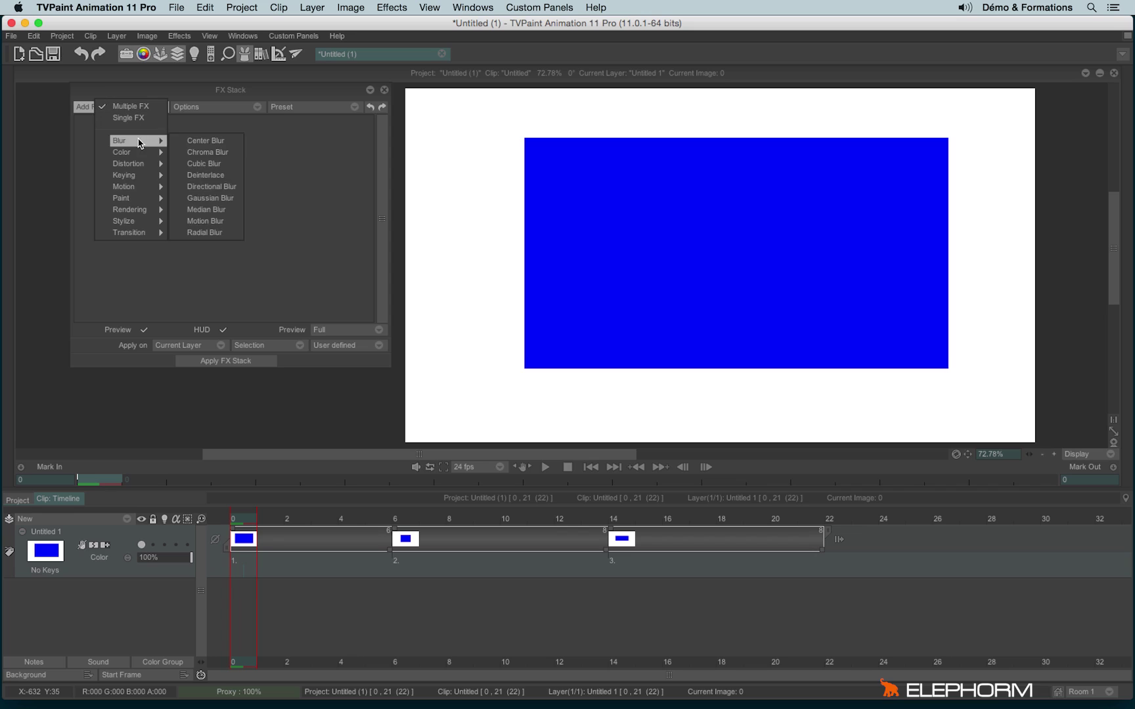
mouse_move(143, 184)
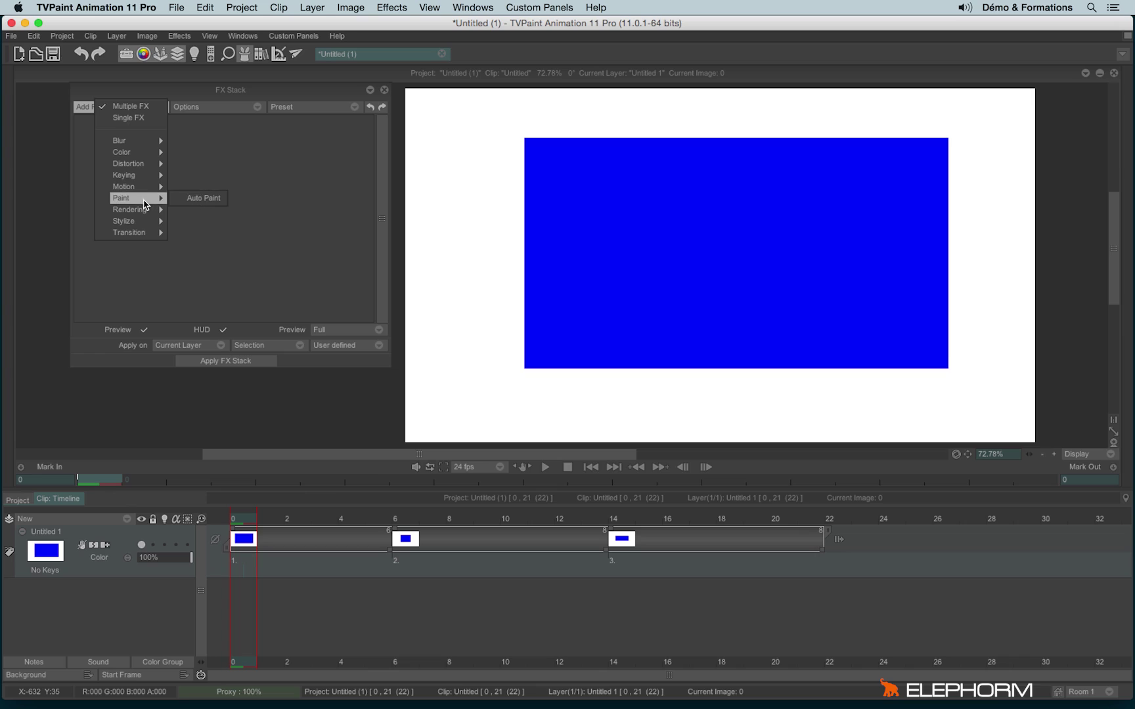
mouse_move(145, 215)
mouse_move(146, 236)
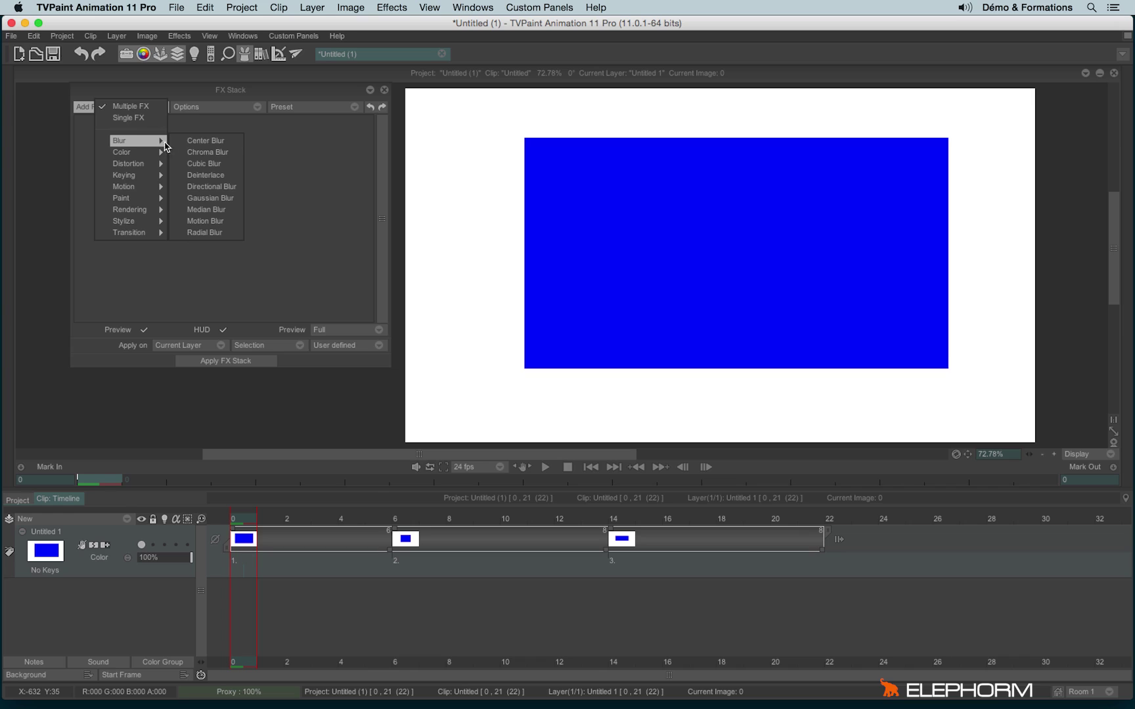
left_click(232, 203)
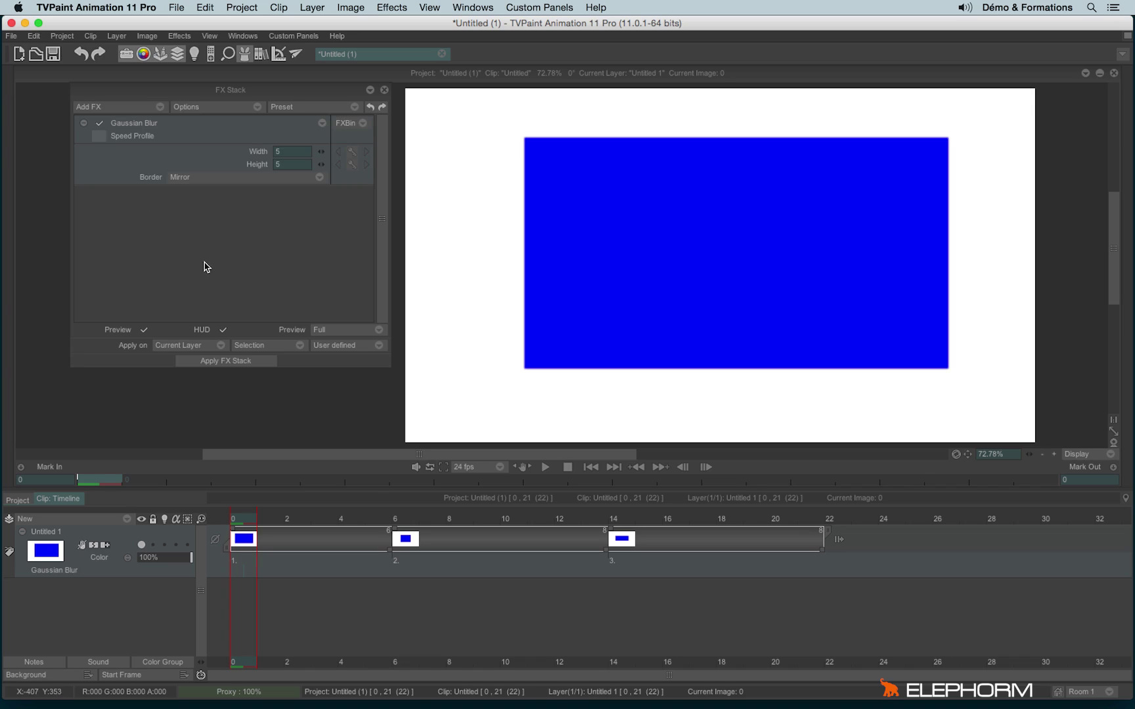
Raise the Gaussian Blur to Width 59.3 and Height 47.1, checking it on neighbouring frames.
left_click_drag(324, 155, 466, 153)
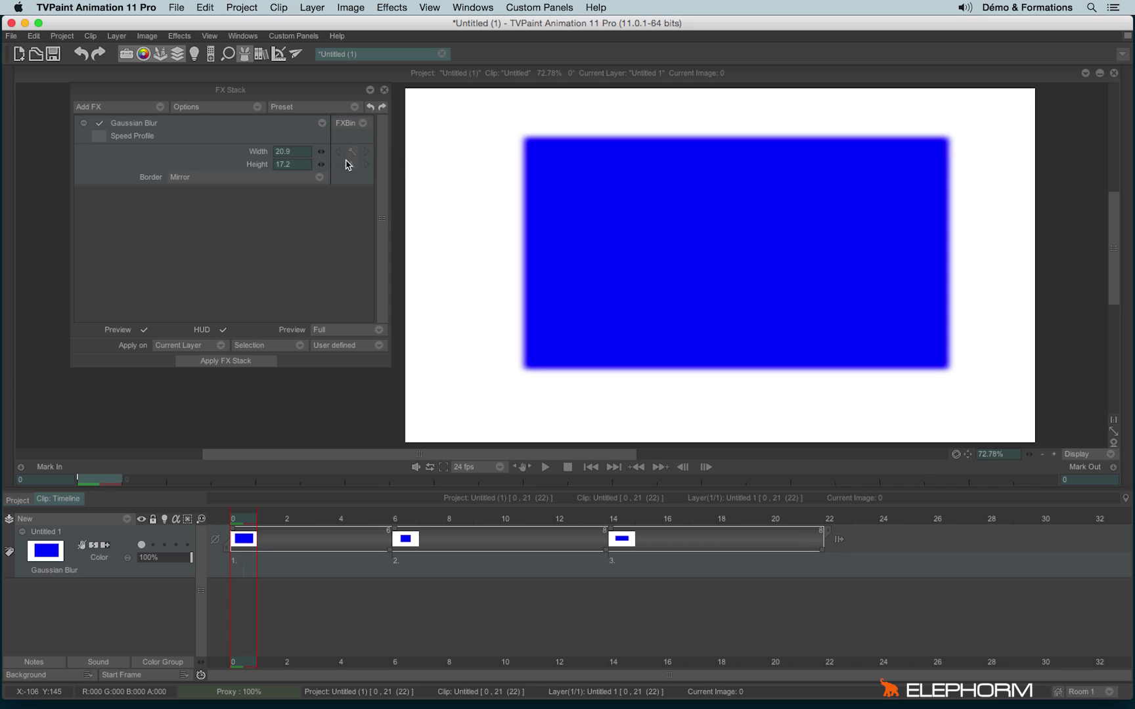
left_click_drag(337, 164, 479, 173)
left_click_drag(321, 151, 494, 152)
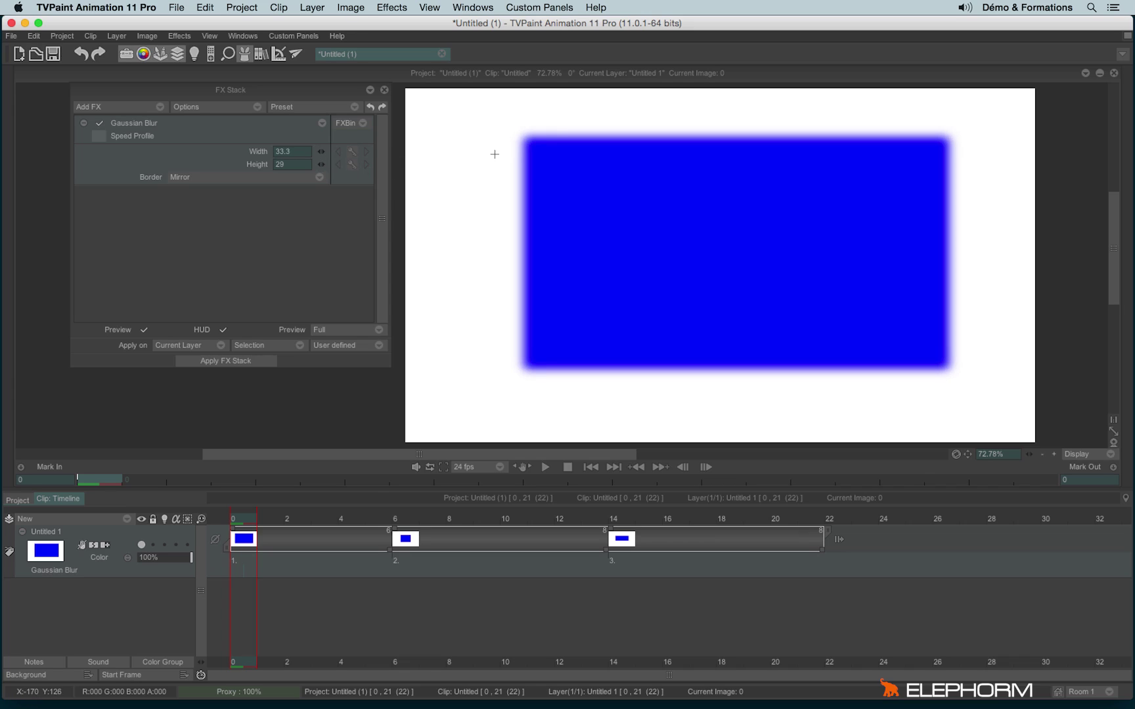
left_click_drag(320, 156, 489, 160)
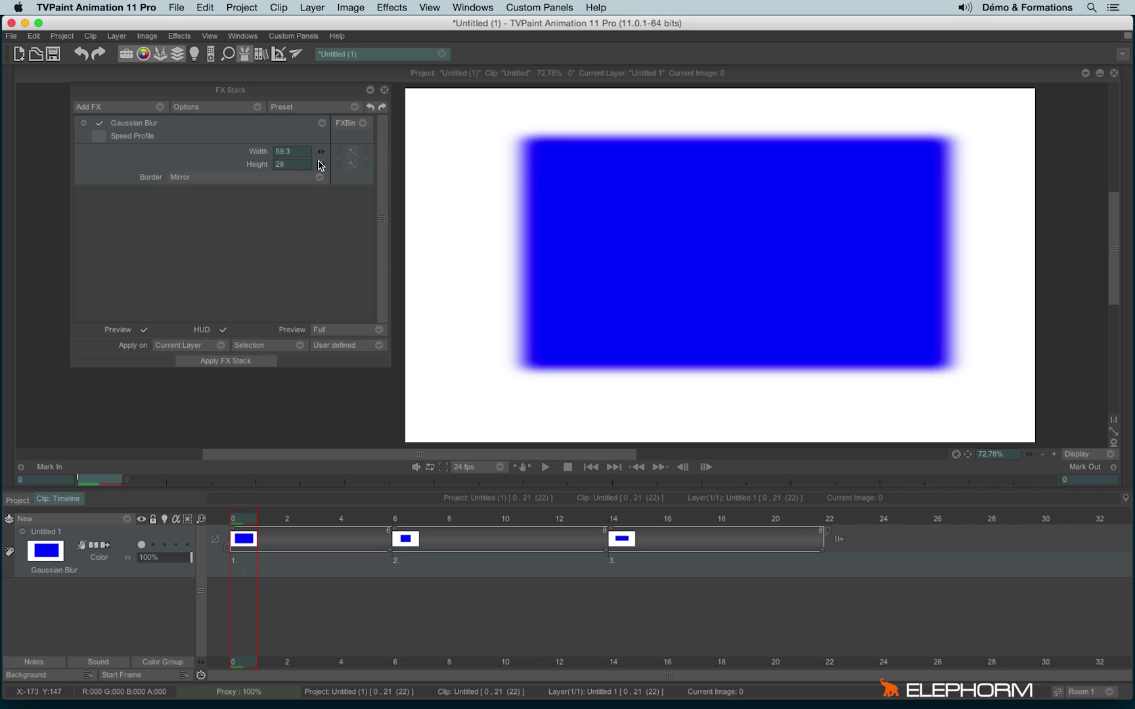
left_click_drag(321, 165, 560, 190)
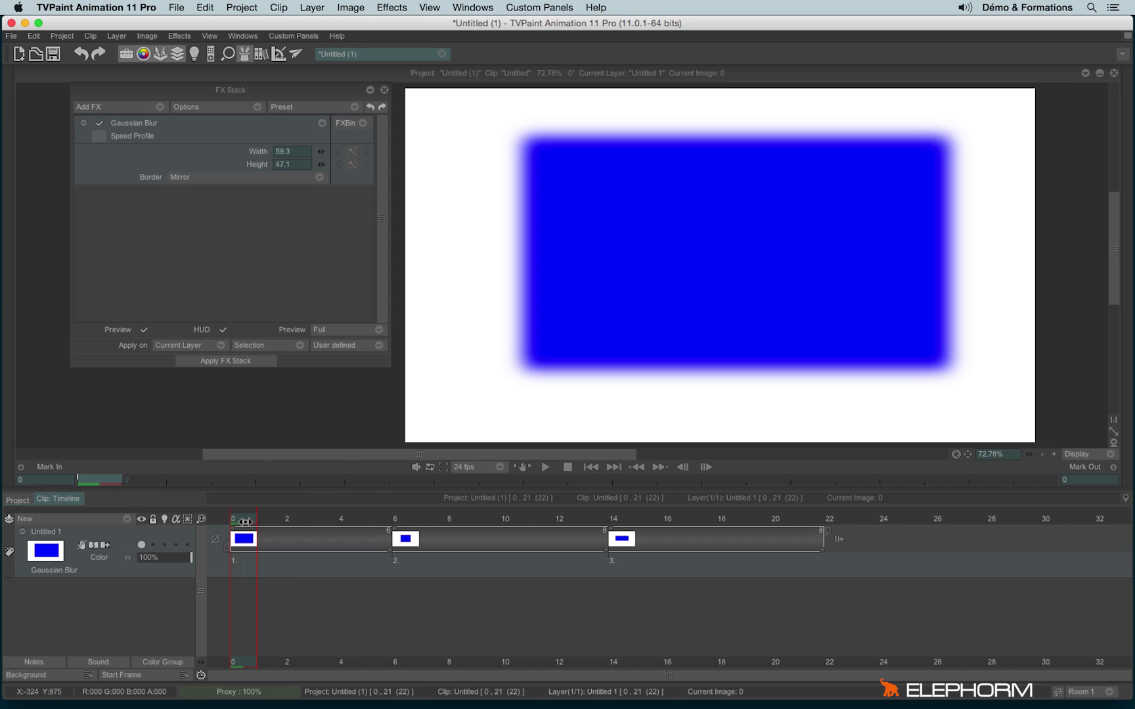
mouse_move(244, 524)
left_mouse_down()
mouse_move(308, 521)
mouse_move(772, 578)
mouse_move(722, 592)
mouse_move(522, 598)
mouse_move(249, 562)
left_mouse_up()
Key the Gaussian Blur at 59.3×47.1 on frame 0 and at 0 on frame 14, then scrub to check.
left_click(321, 123)
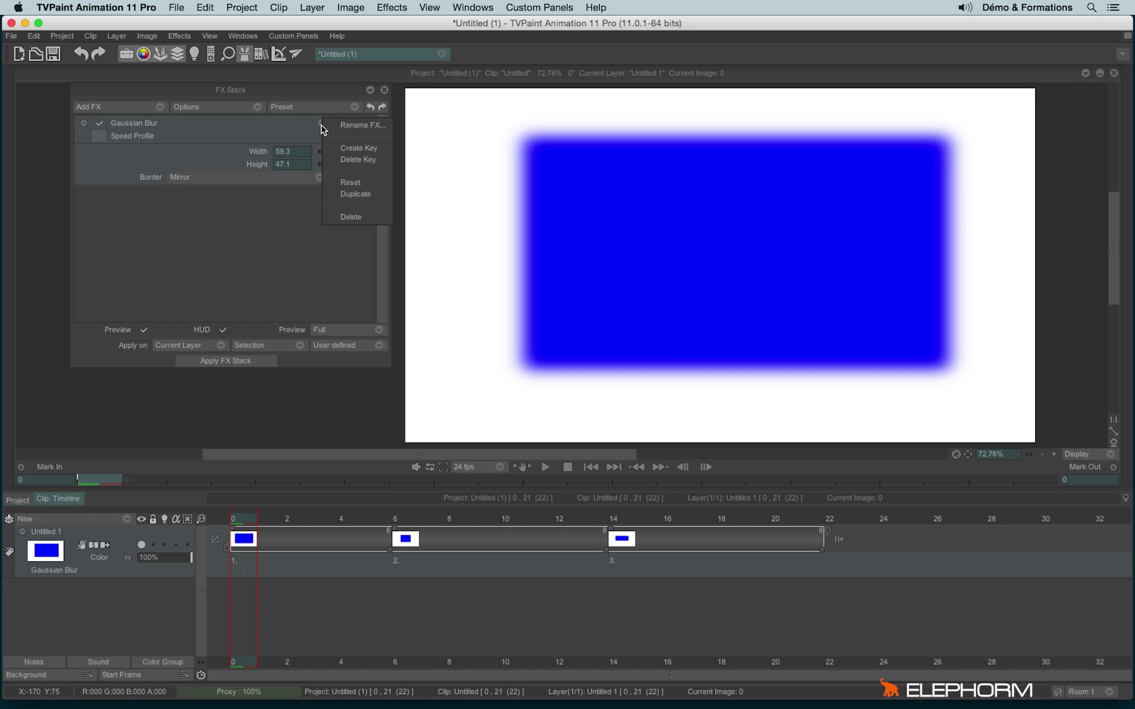
left_click(386, 149)
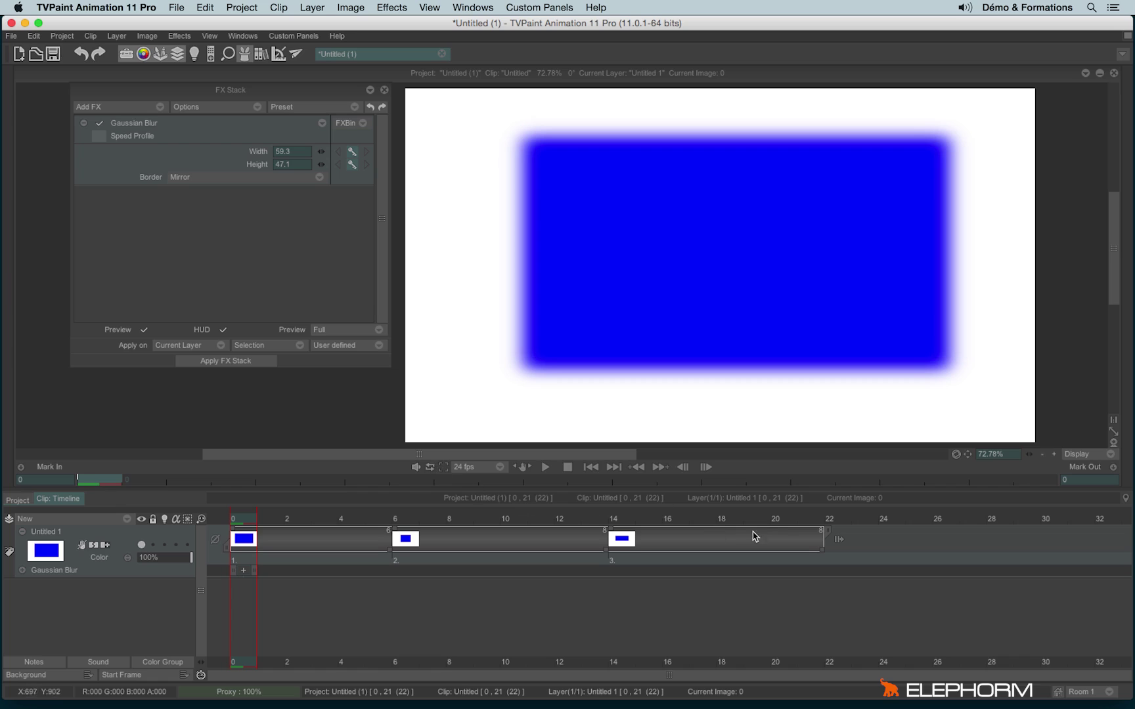
left_click(617, 519)
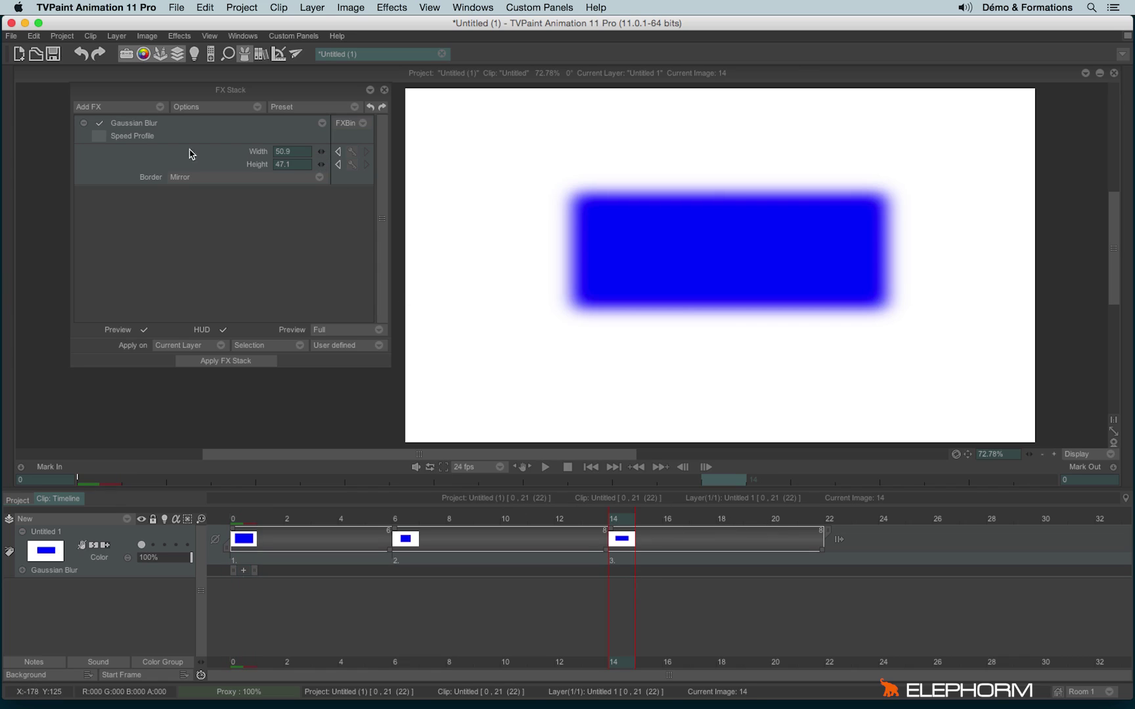
left_click_drag(321, 152, 263, 151)
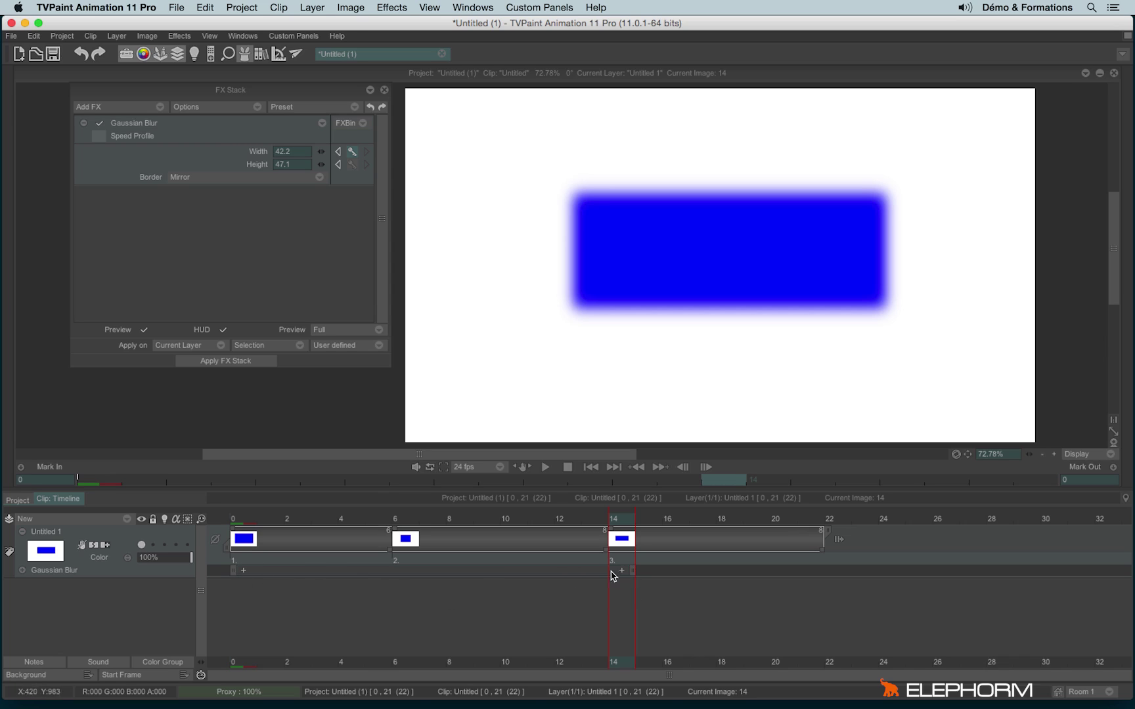
left_click_drag(320, 152, 237, 140)
left_click(311, 152)
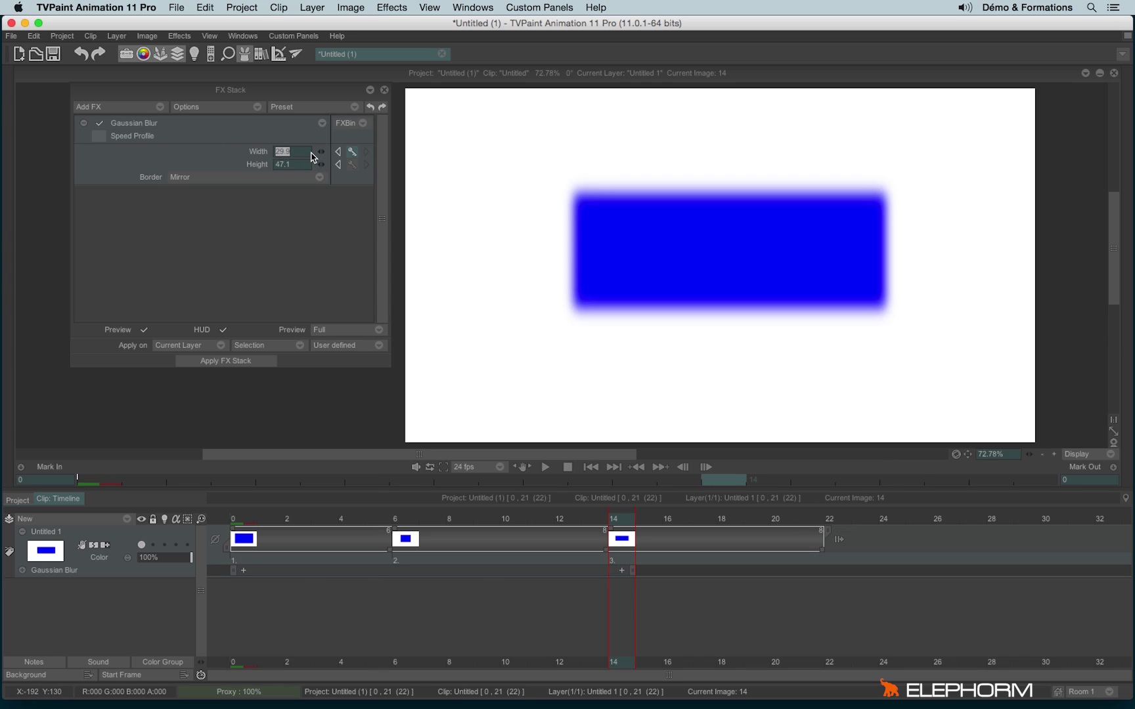
left_click(287, 166)
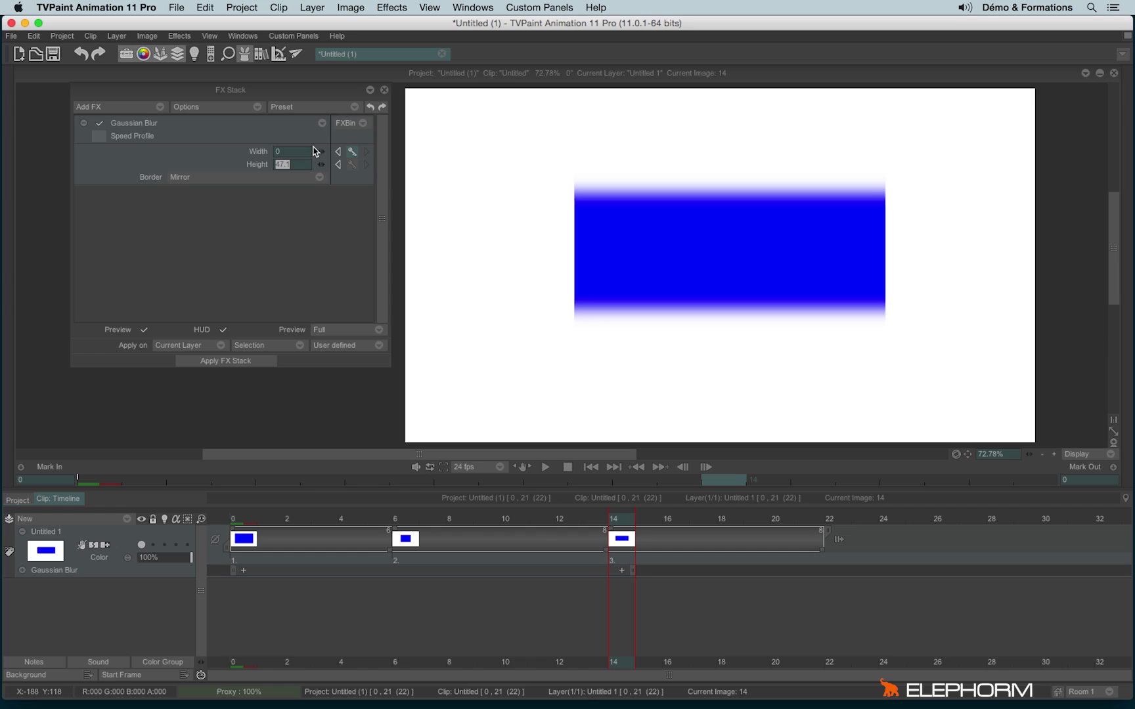
type("0")
left_click(251, 281)
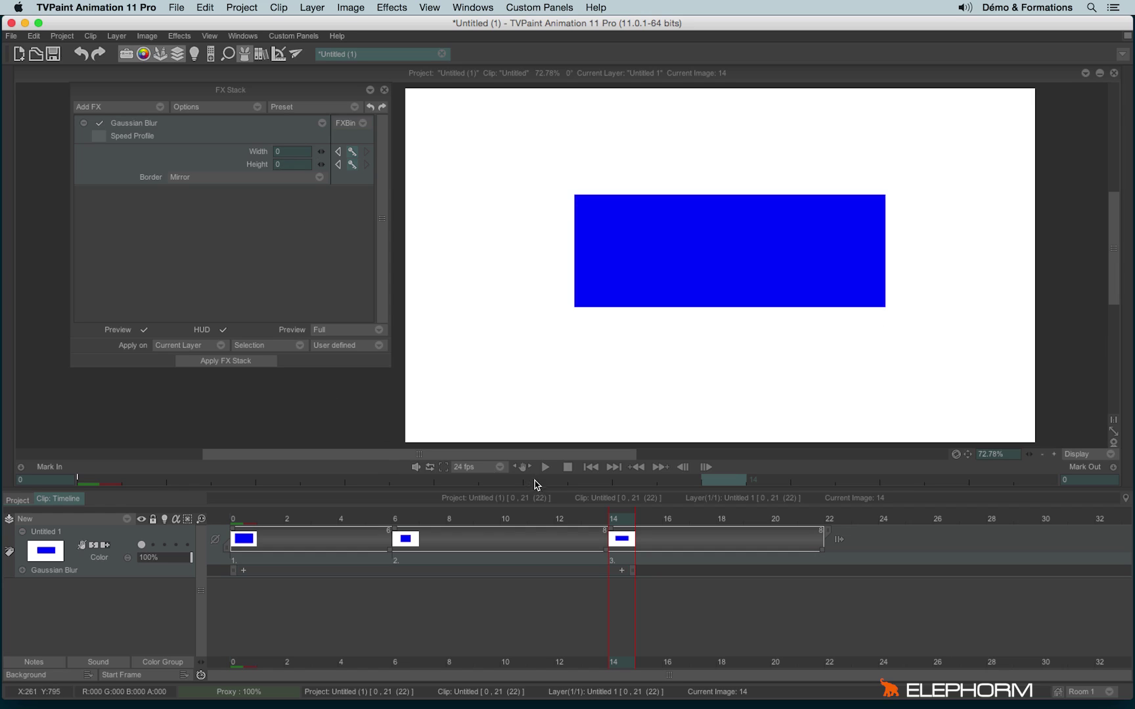
mouse_move(620, 523)
left_mouse_down()
mouse_move(299, 524)
mouse_move(197, 500)
mouse_move(322, 524)
mouse_move(614, 526)
mouse_move(220, 531)
left_mouse_up()
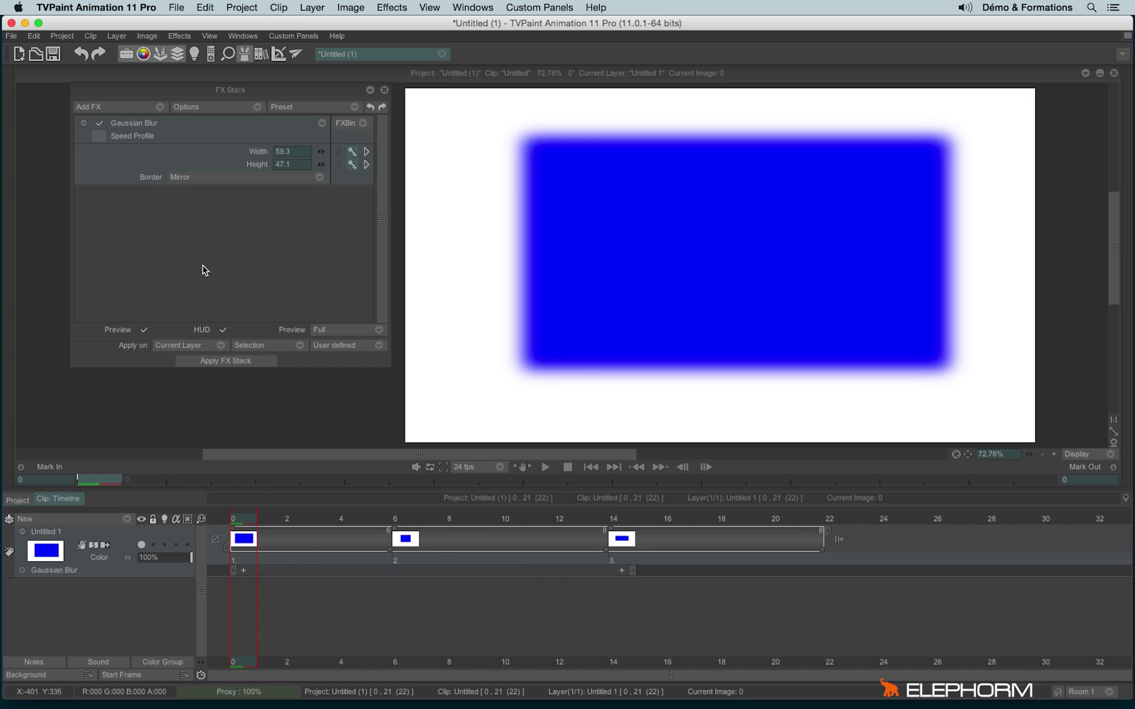
Add a Color Adjust effect above the Gaussian Blur and raise brightness to 21%.
left_click(118, 109)
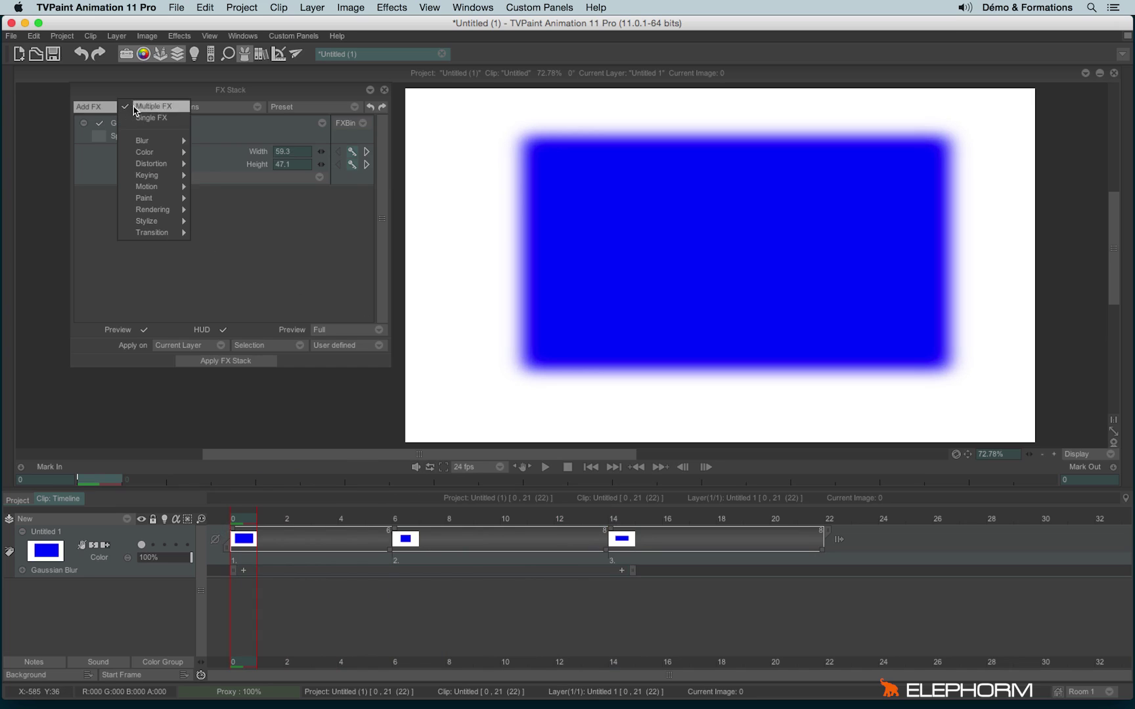
mouse_move(165, 157)
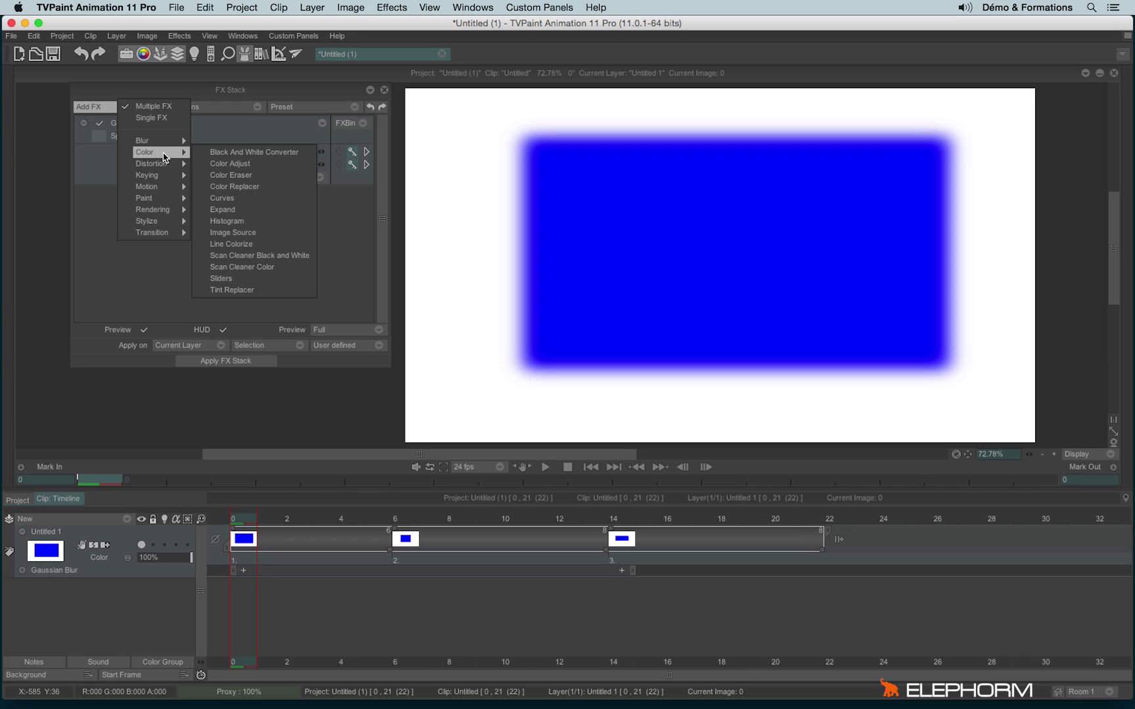
left_click(261, 168)
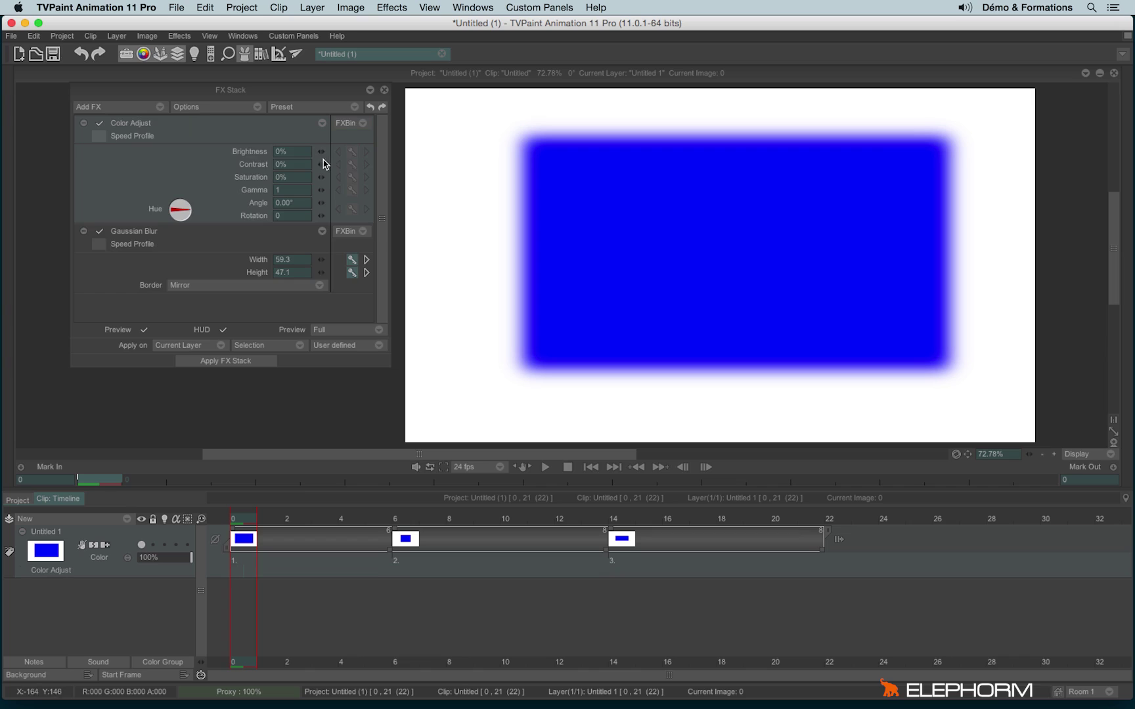
left_click_drag(324, 156, 347, 153)
left_click(302, 153)
Test the Color Adjust hue dial, then set the hue angle back to 0°.
left_click_drag(188, 224, 291, 198)
left_click(297, 205)
type("0")
key("Return")
left_click(244, 240)
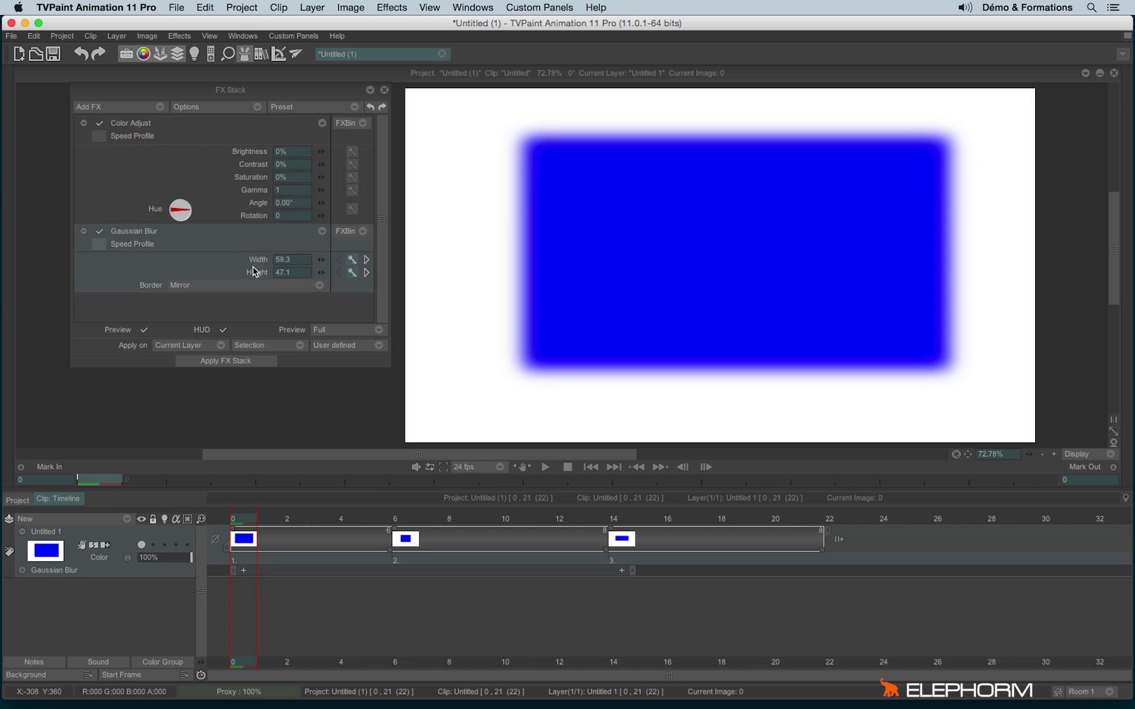
left_click(231, 200)
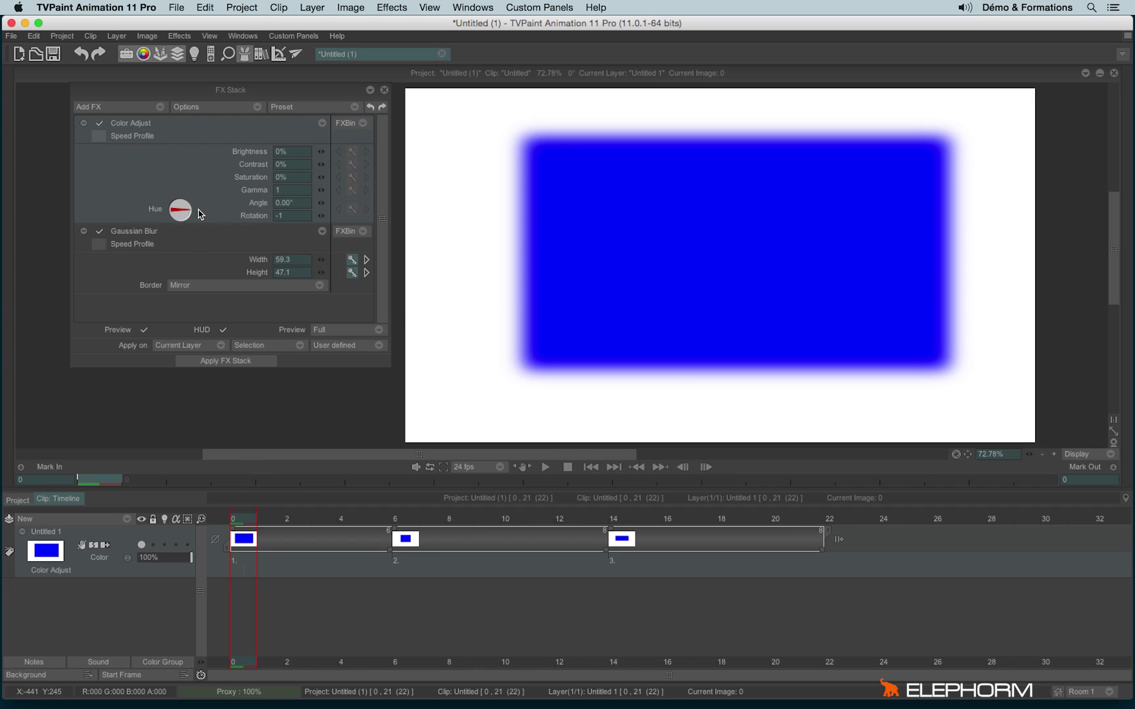
mouse_move(197, 213)
left_mouse_down()
mouse_move(202, 224)
mouse_move(185, 227)
mouse_move(172, 209)
mouse_move(193, 210)
left_mouse_up()
left_click(297, 204)
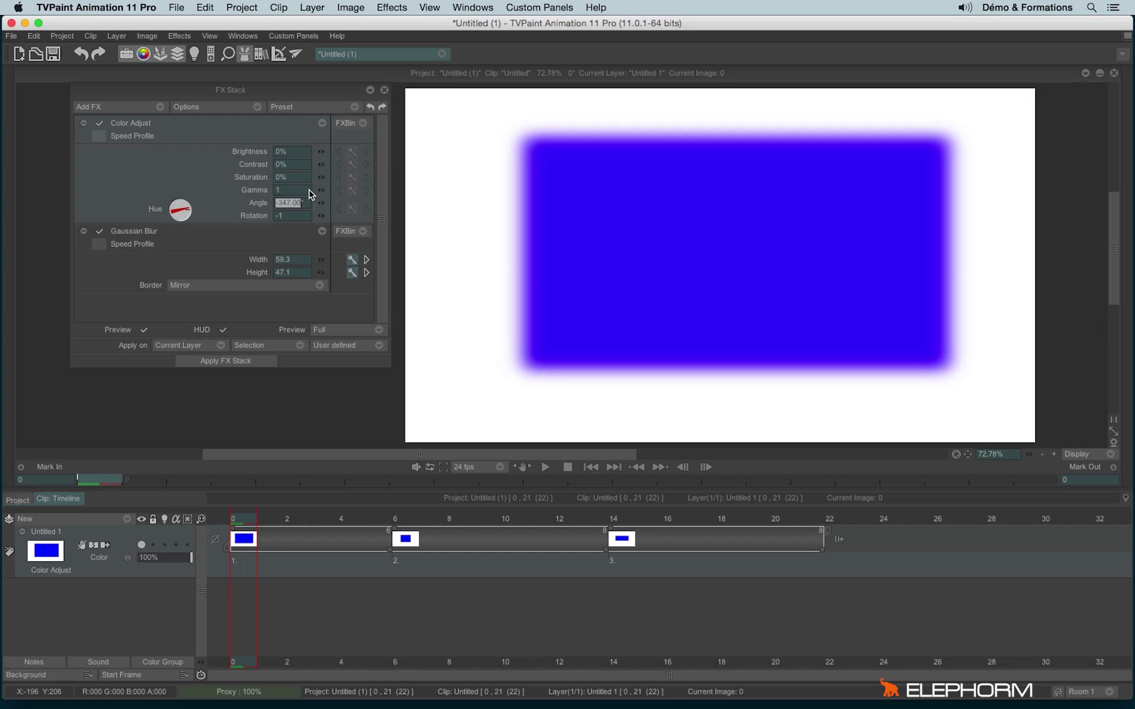
type("0")
key("Return")
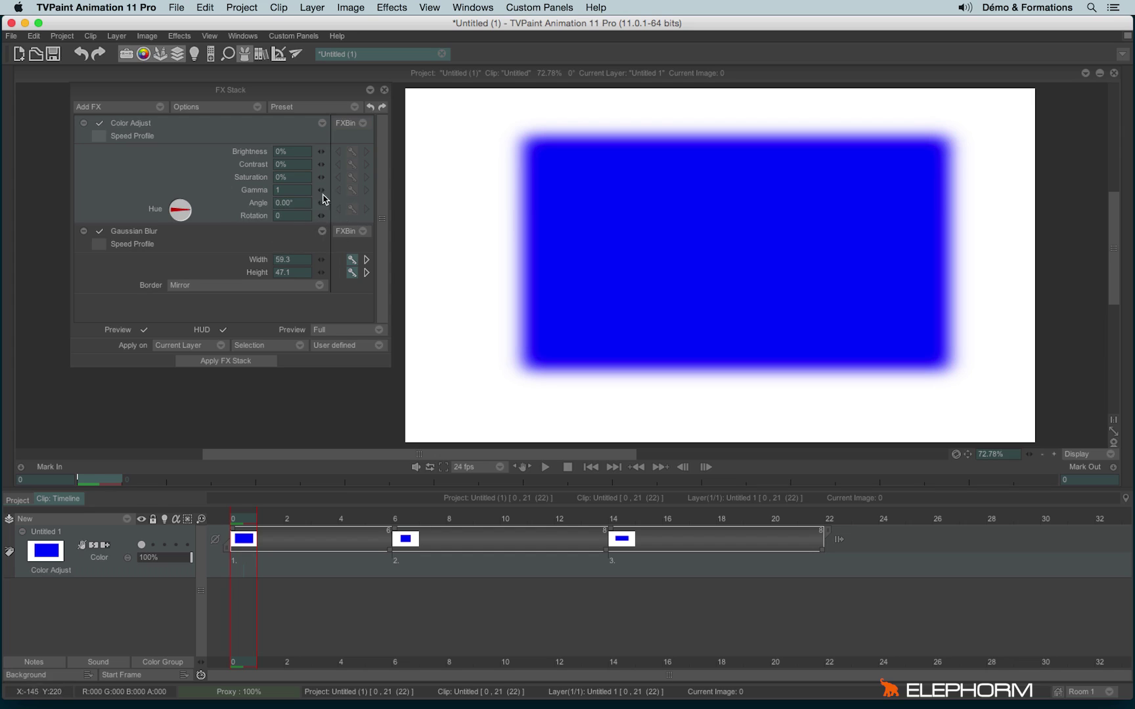
Create a Color Adjust key at frame 0, set hue Rotation to 1 at frame 21, and preview.
left_click(322, 123)
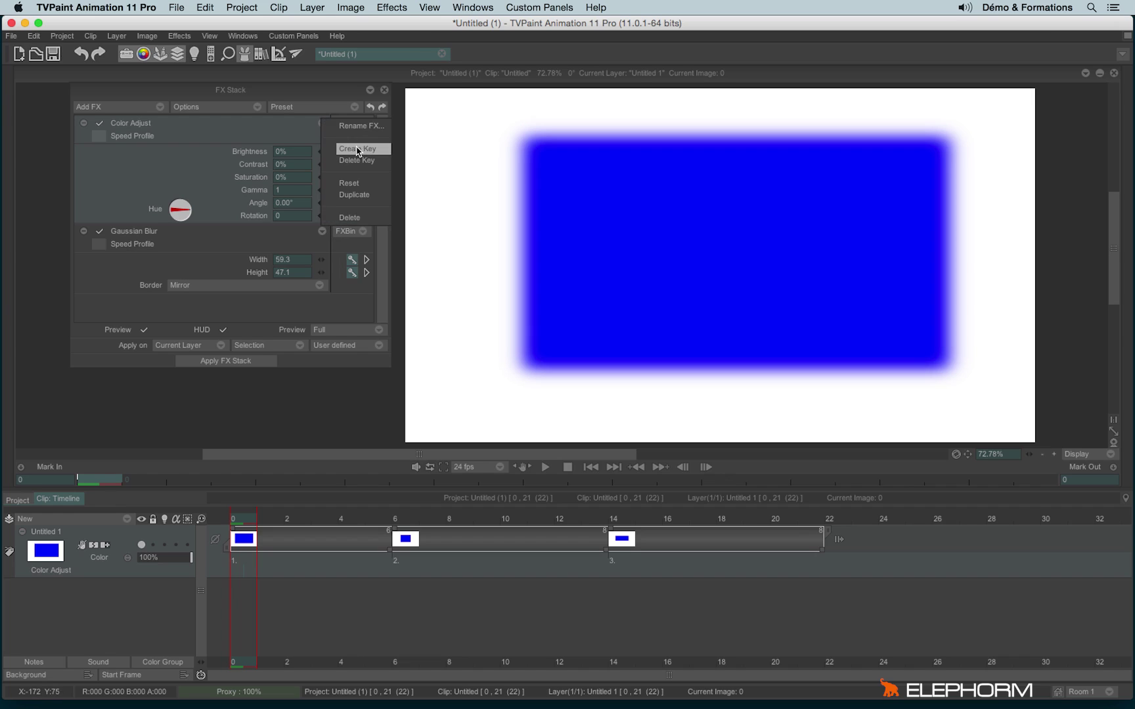
left_click(358, 149)
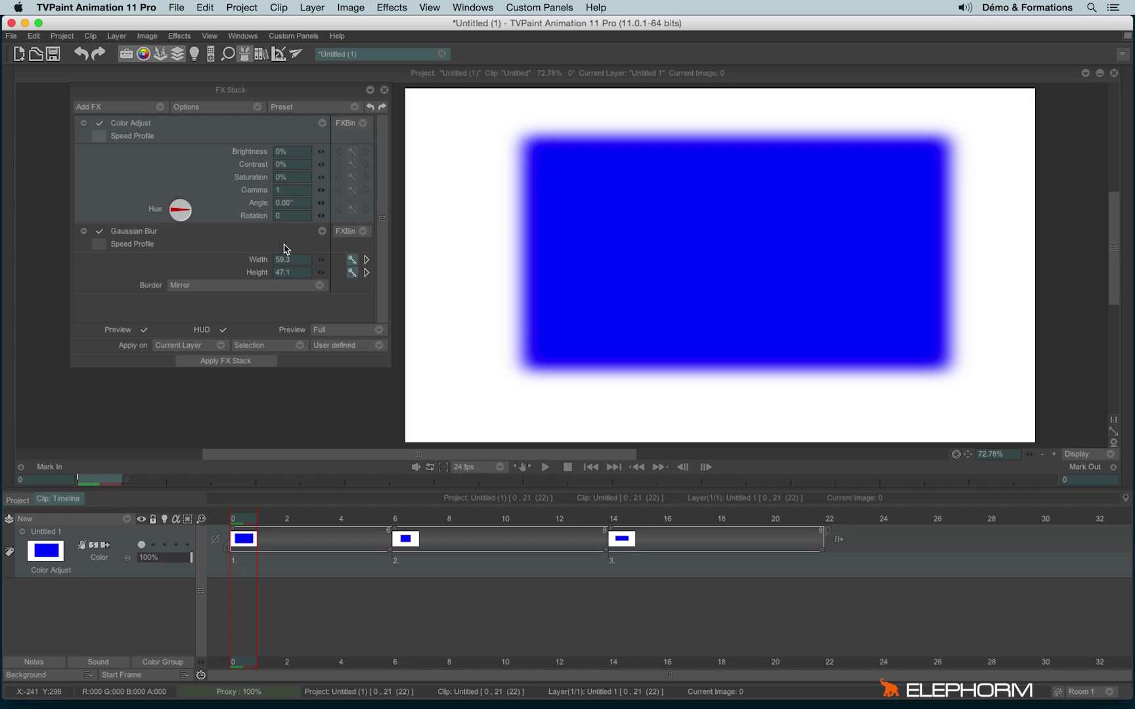
left_click(352, 209)
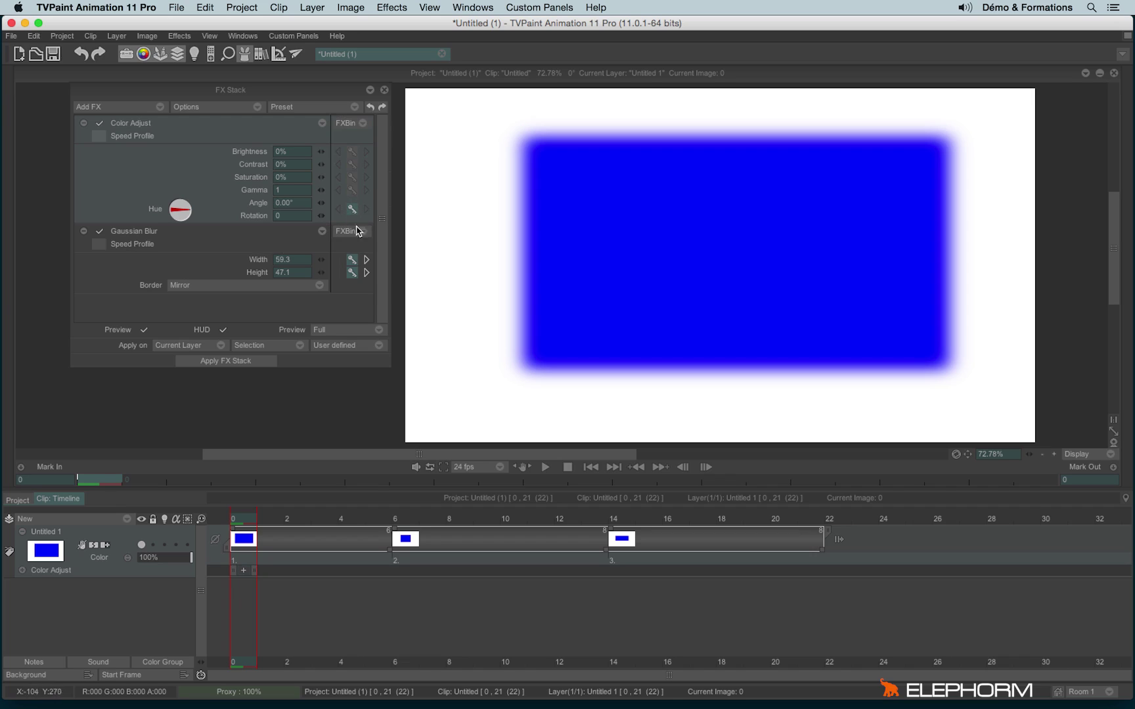
left_click_drag(618, 524, 813, 526)
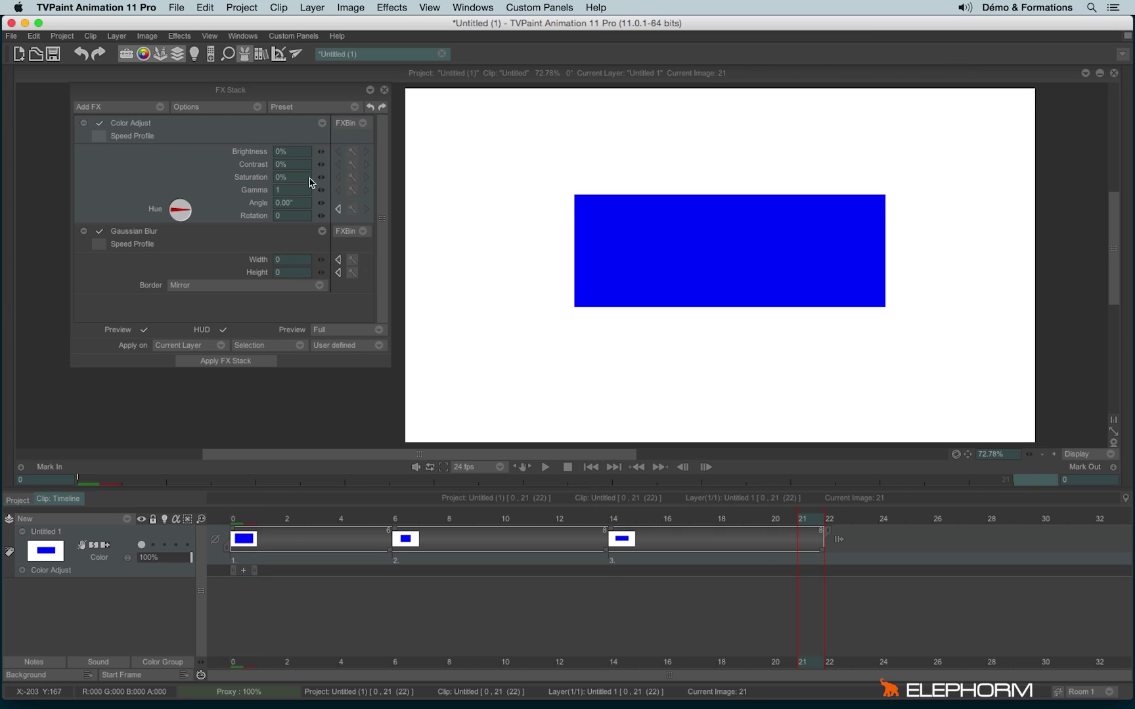
left_click(321, 215)
left_click(237, 519)
left_click_drag(237, 518, 800, 514)
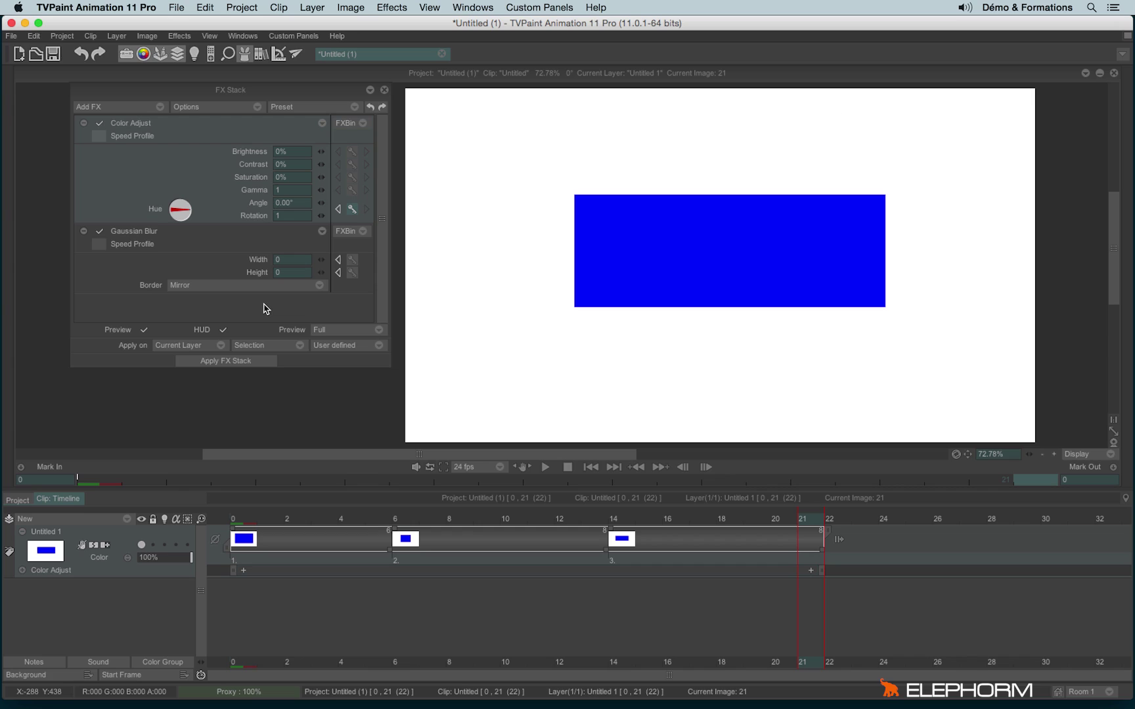
Close the FX Stack and paint a yellow face with two eyes and a smile on frame 0.
left_click(385, 95)
key("Home")
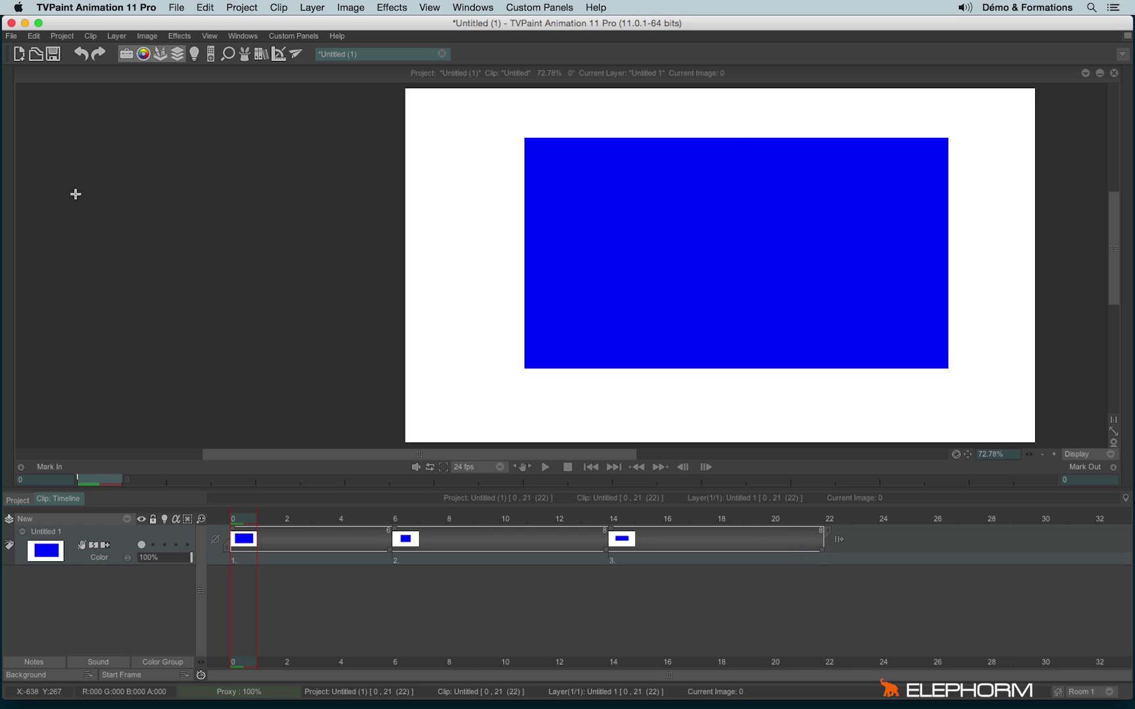
mouse_move(3, 153)
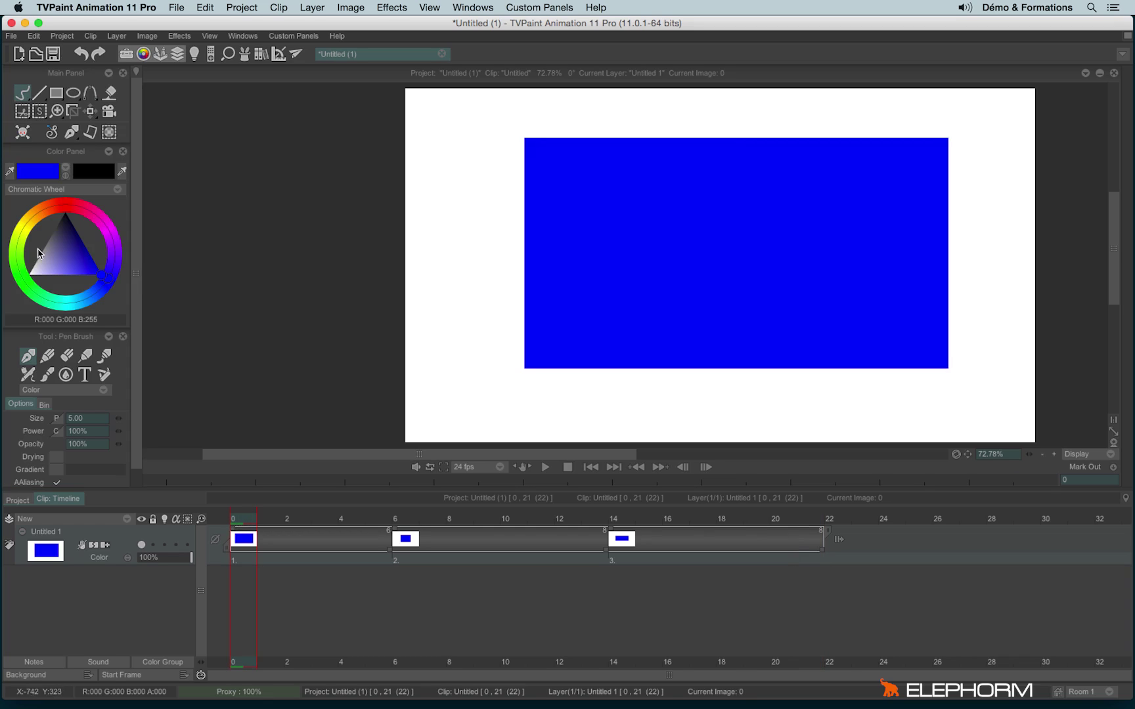
left_click_drag(24, 231, 38, 227)
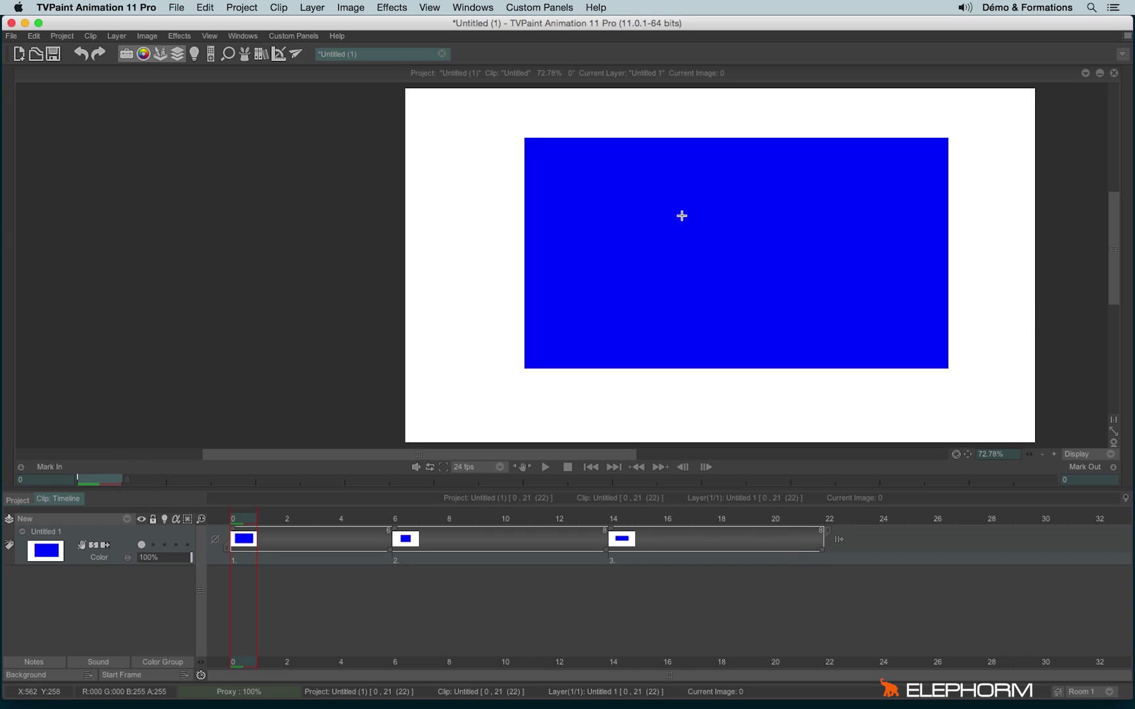
left_click_drag(681, 215, 694, 217)
mouse_move(768, 209)
left_mouse_down()
mouse_move(771, 228)
mouse_move(776, 211)
left_mouse_up()
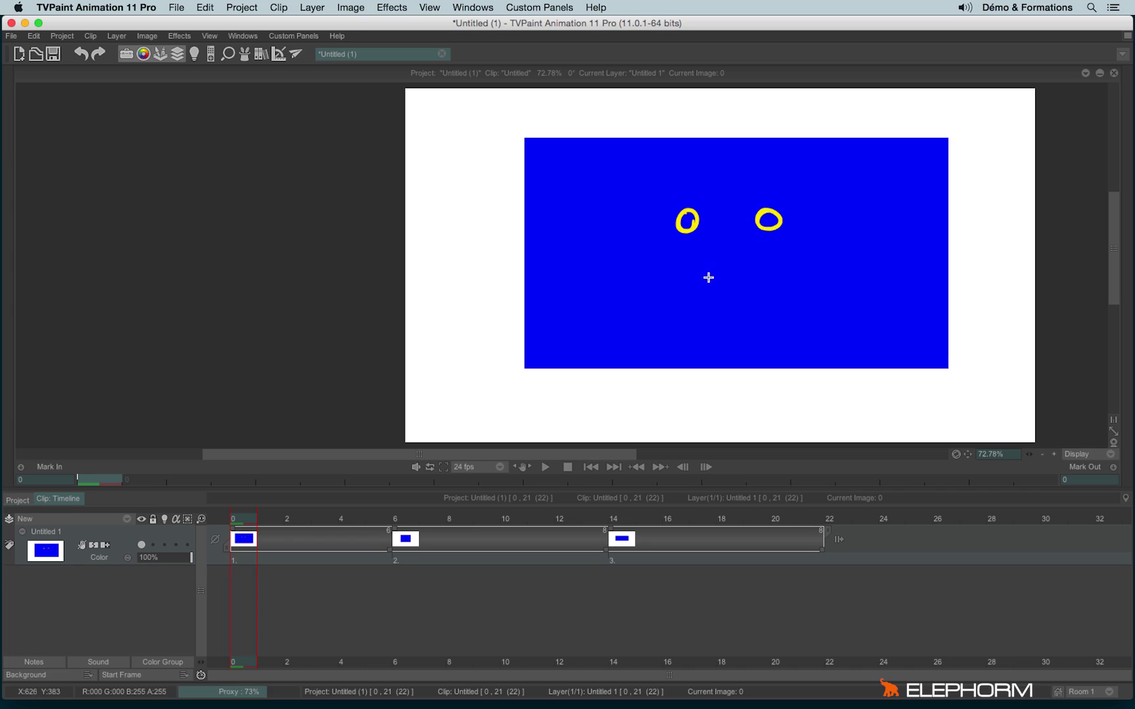
mouse_move(660, 260)
left_mouse_down()
mouse_move(669, 272)
mouse_move(797, 267)
left_mouse_up()
Paint matching yellow eyes and smiles on the frame 6 and frame 14 images.
left_click(406, 519)
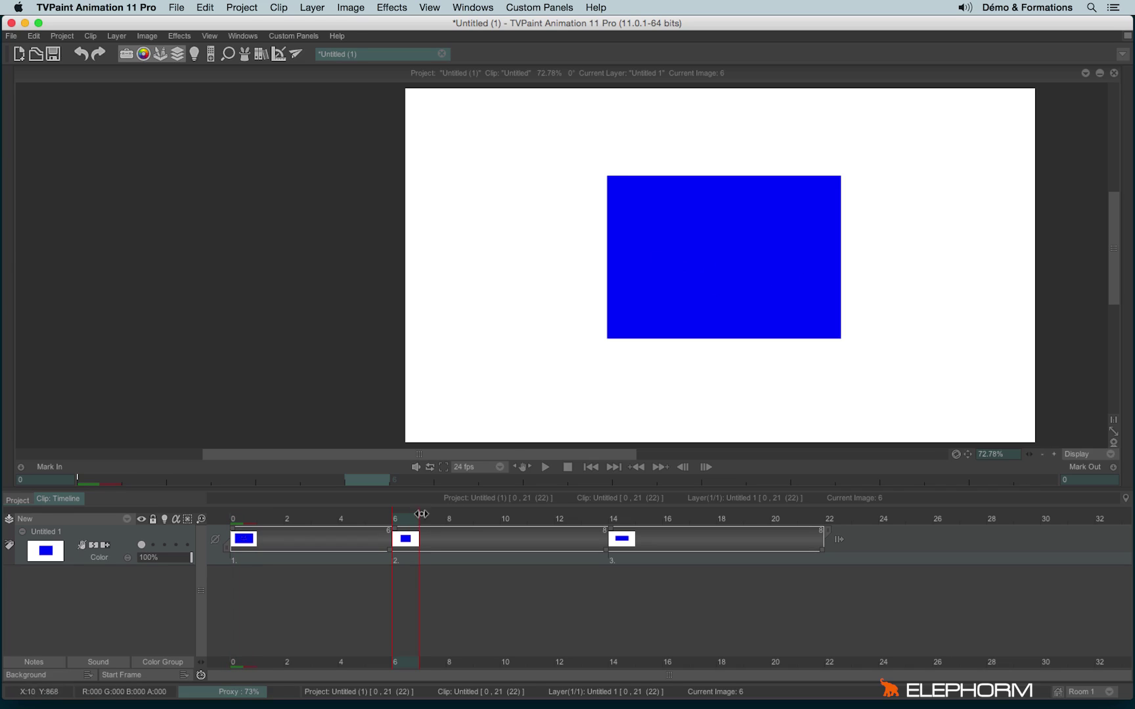
left_click_drag(684, 256, 757, 256)
mouse_move(682, 279)
left_mouse_down()
mouse_move(725, 291)
mouse_move(757, 280)
left_mouse_up()
left_click(613, 467)
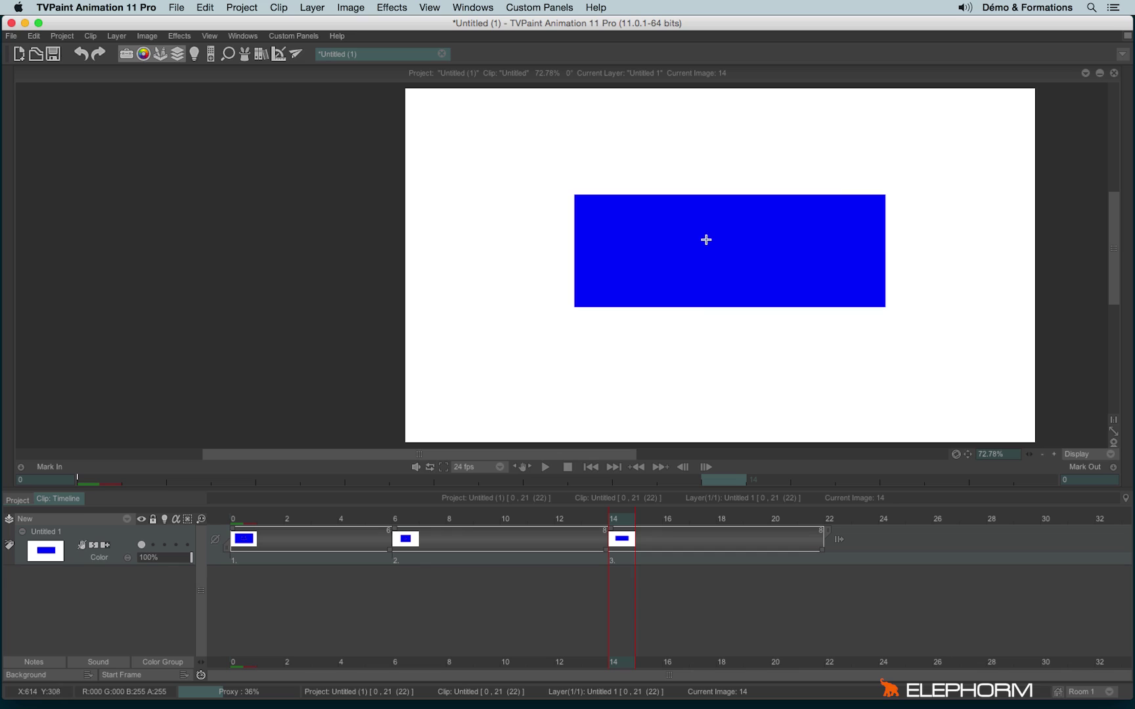
left_click_drag(726, 237, 726, 253)
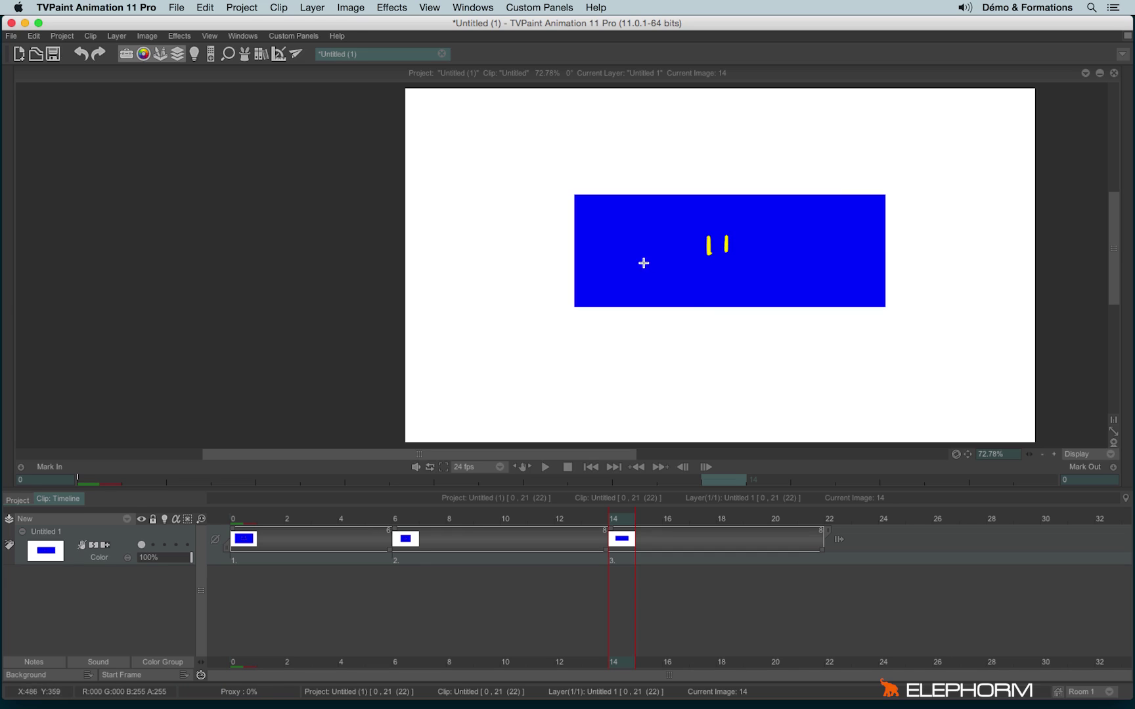
mouse_move(645, 260)
left_mouse_down()
mouse_move(709, 276)
mouse_move(787, 269)
mouse_move(780, 247)
left_mouse_up()
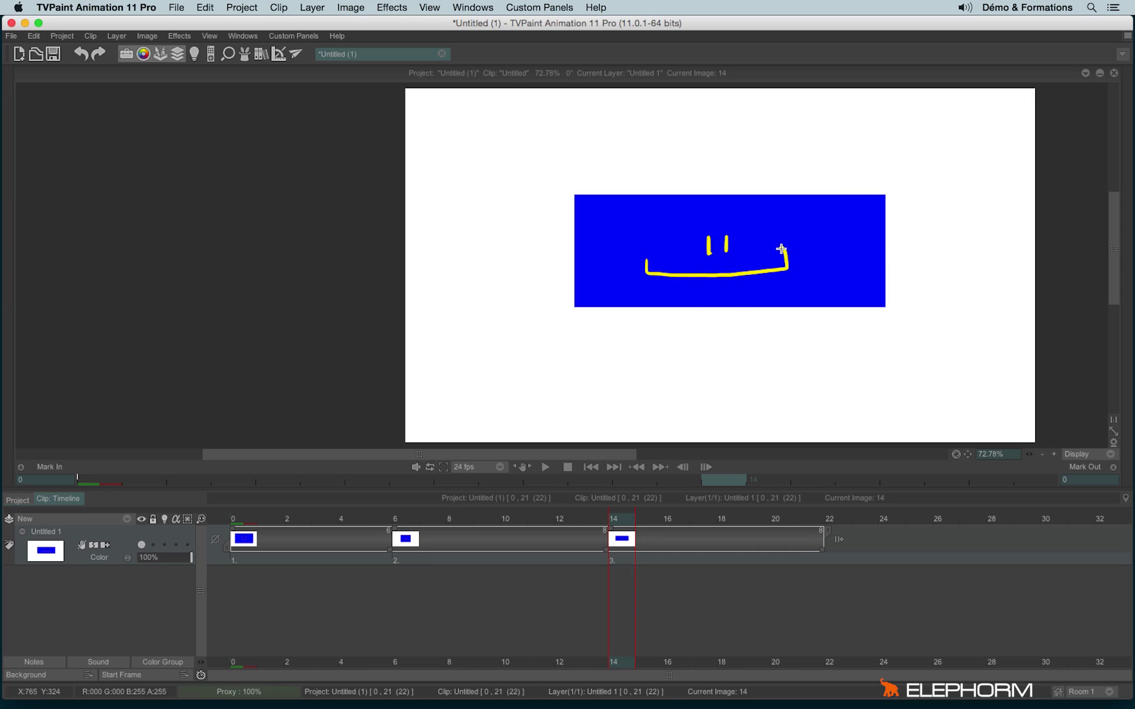
Reopen the FX Stack, preview frame 0, and keep Apply on set to Current Layer.
left_click(244, 54)
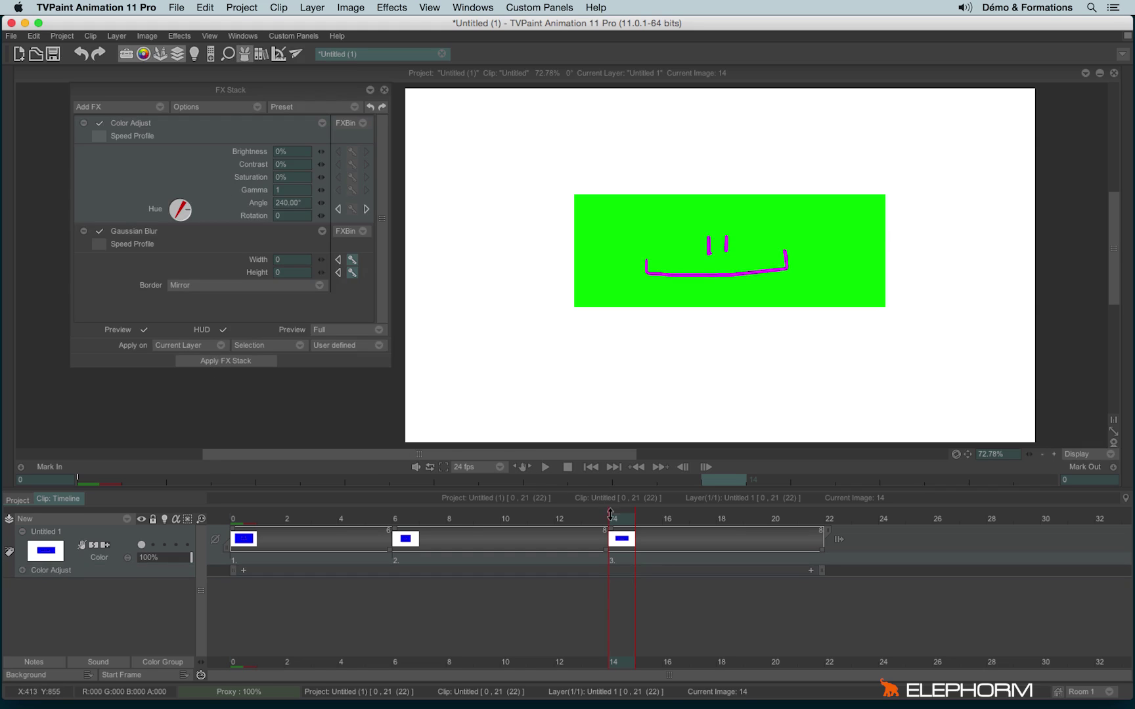
left_click_drag(611, 514, 210, 516)
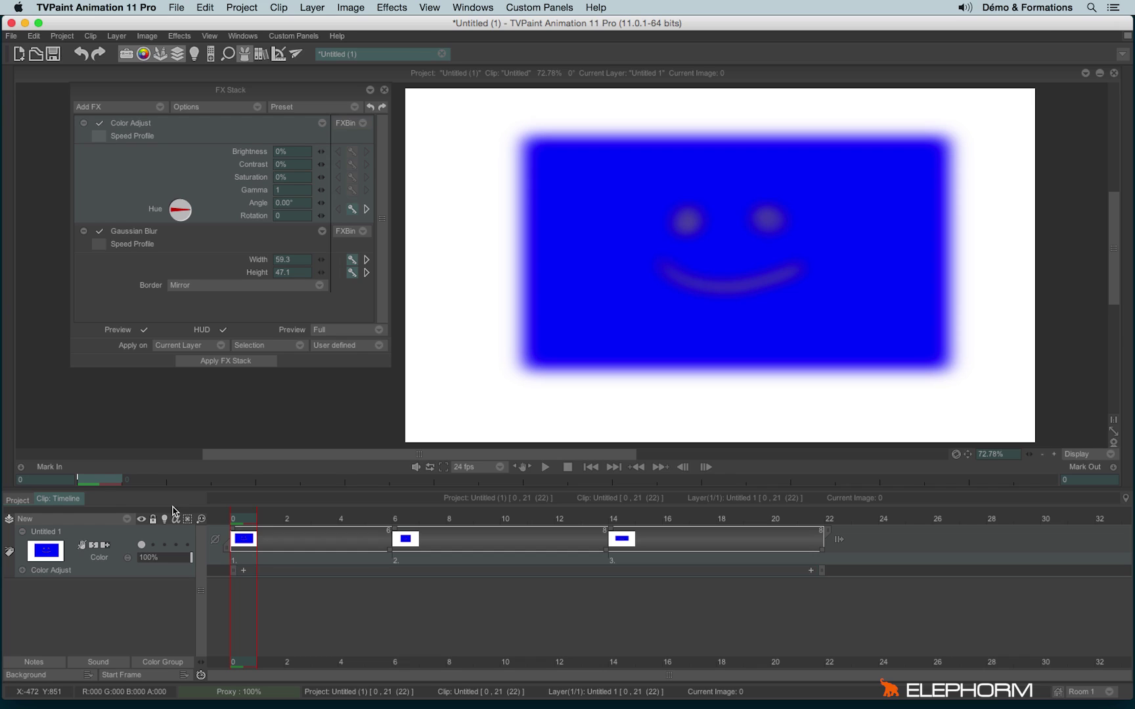
left_click(163, 346)
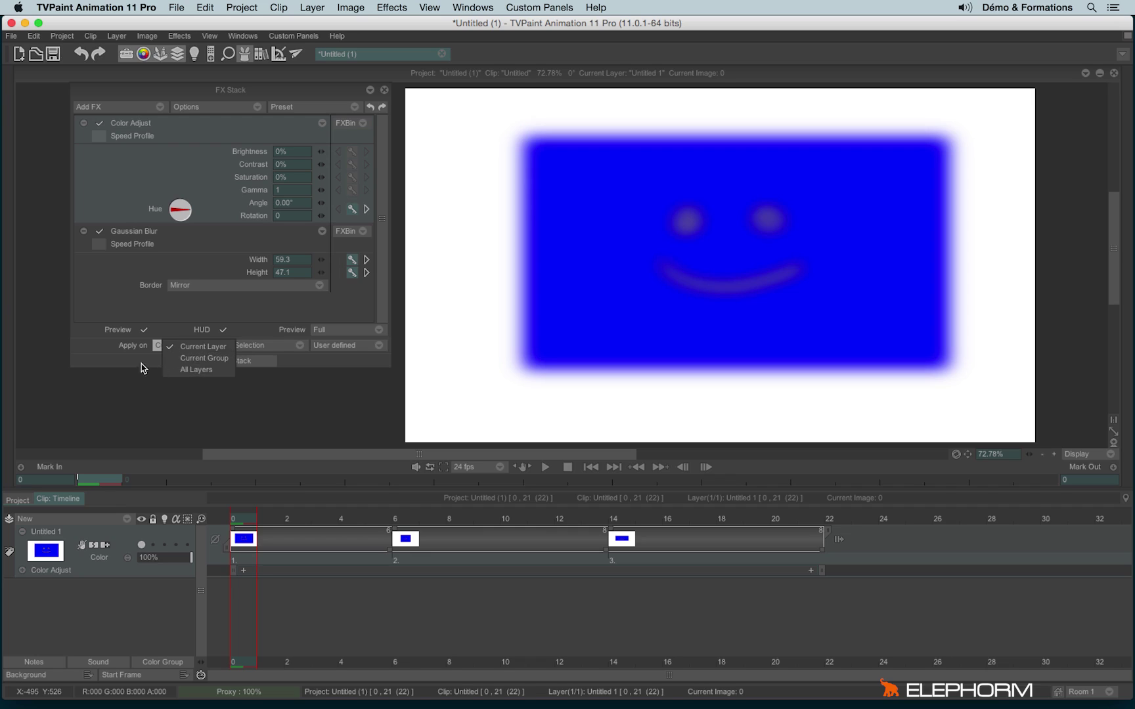
left_click(148, 381)
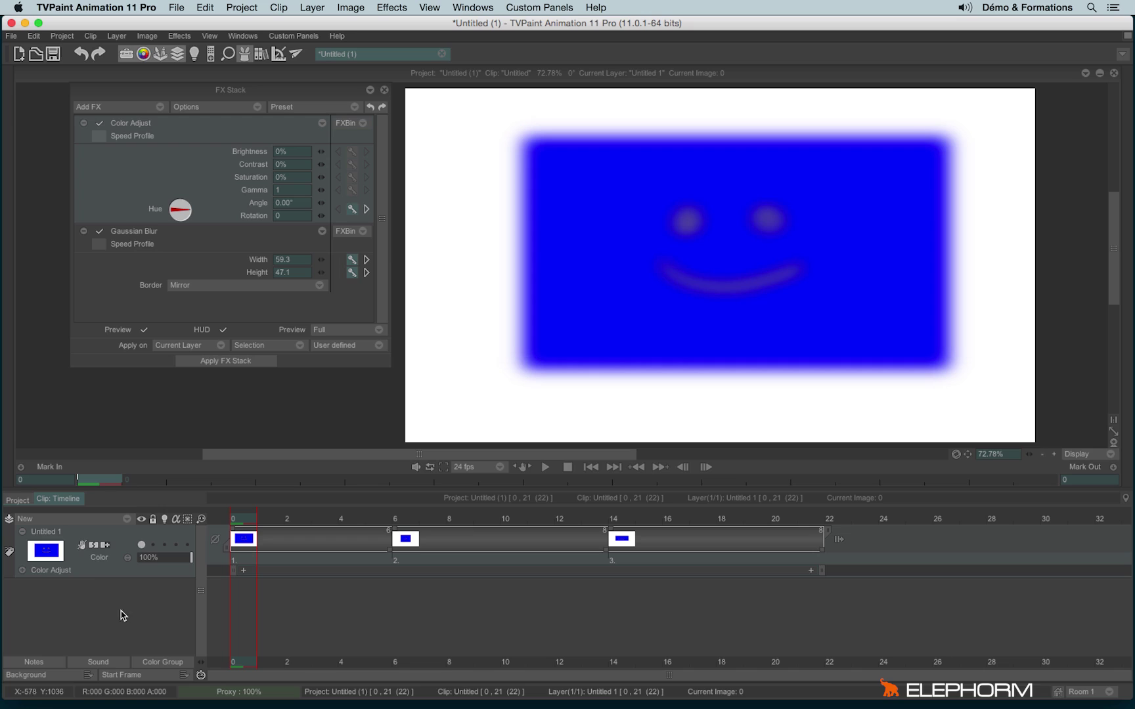
left_click(105, 524)
Add the Anim_0 layer above Untitled 1, pick red, and make Anim_0 current.
left_click(111, 520)
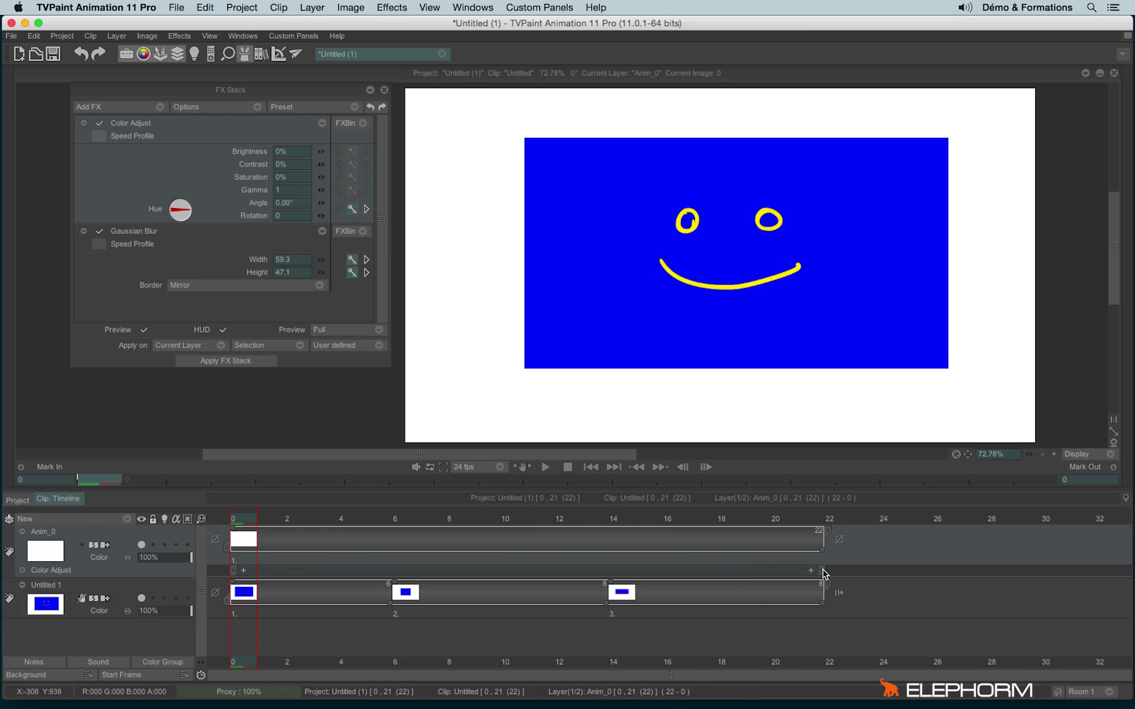
mouse_move(6, 217)
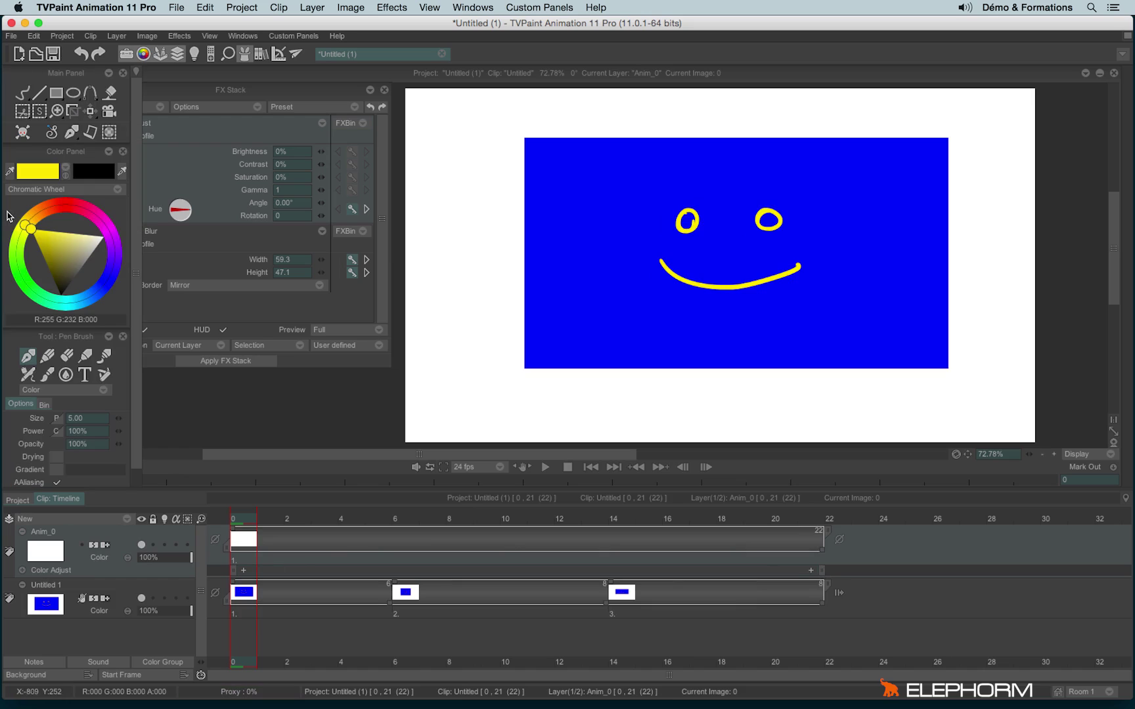
left_click(69, 209)
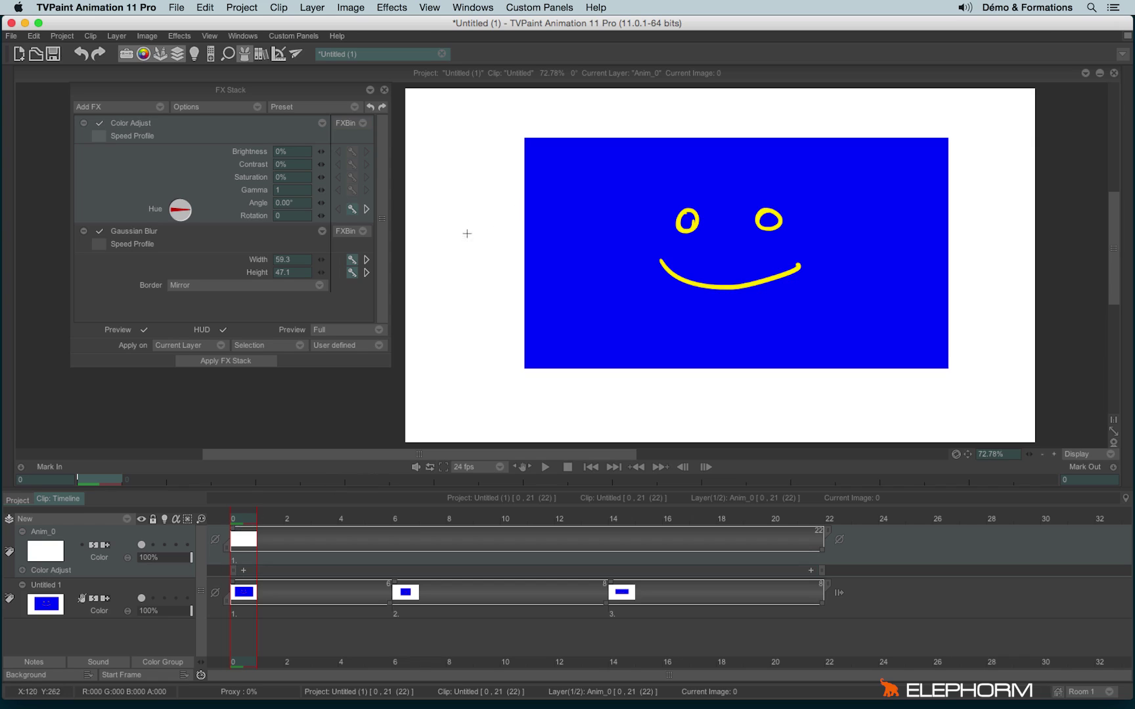
left_click(78, 543)
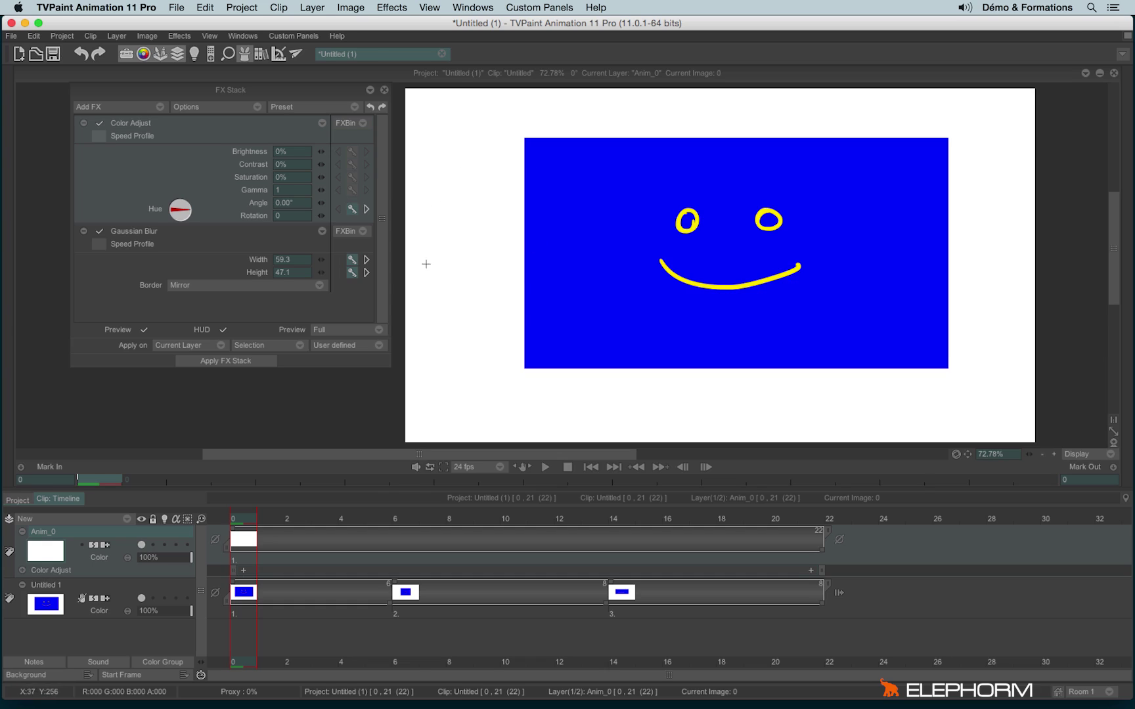
Turn off the FX preview and paint red ears on both sides of the face at frame 0.
left_click(143, 330)
mouse_move(526, 176)
left_mouse_down()
mouse_move(504, 167)
mouse_move(467, 186)
mouse_move(482, 249)
mouse_move(527, 264)
left_mouse_up()
mouse_move(520, 202)
left_mouse_down()
mouse_move(485, 205)
mouse_move(522, 233)
left_mouse_up()
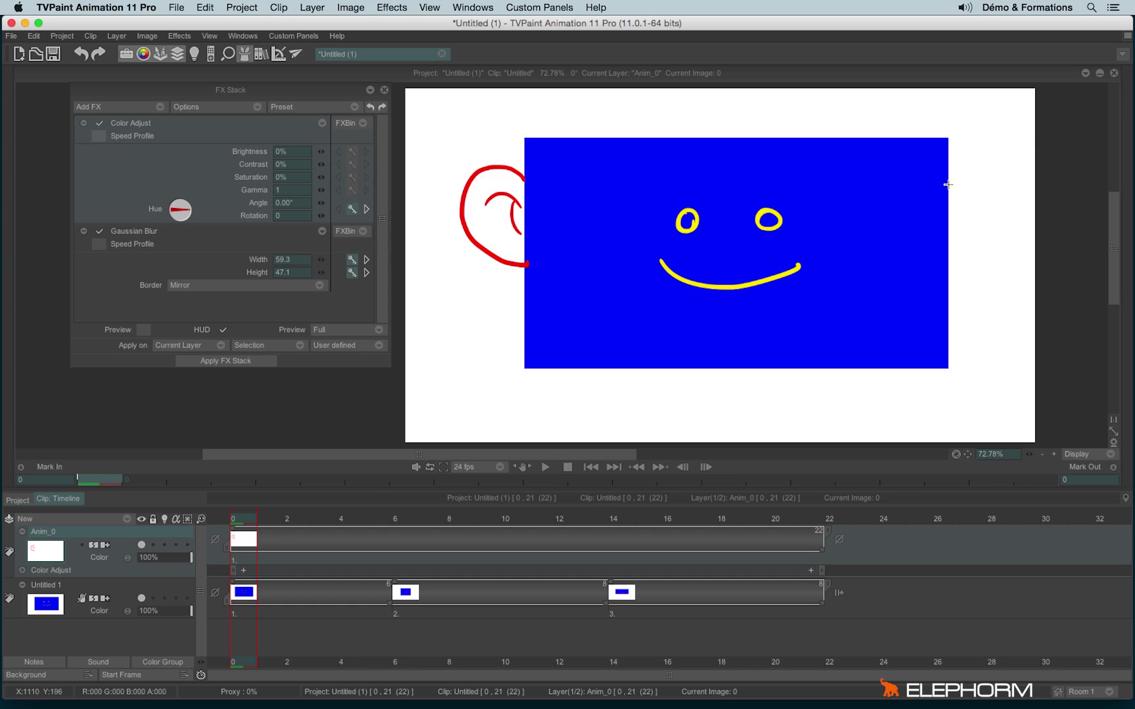
left_click_drag(946, 176, 944, 269)
left_click_drag(951, 198, 960, 244)
Start new drawings at frames 6 and 14 and paint matching red ears on each.
left_click(402, 519)
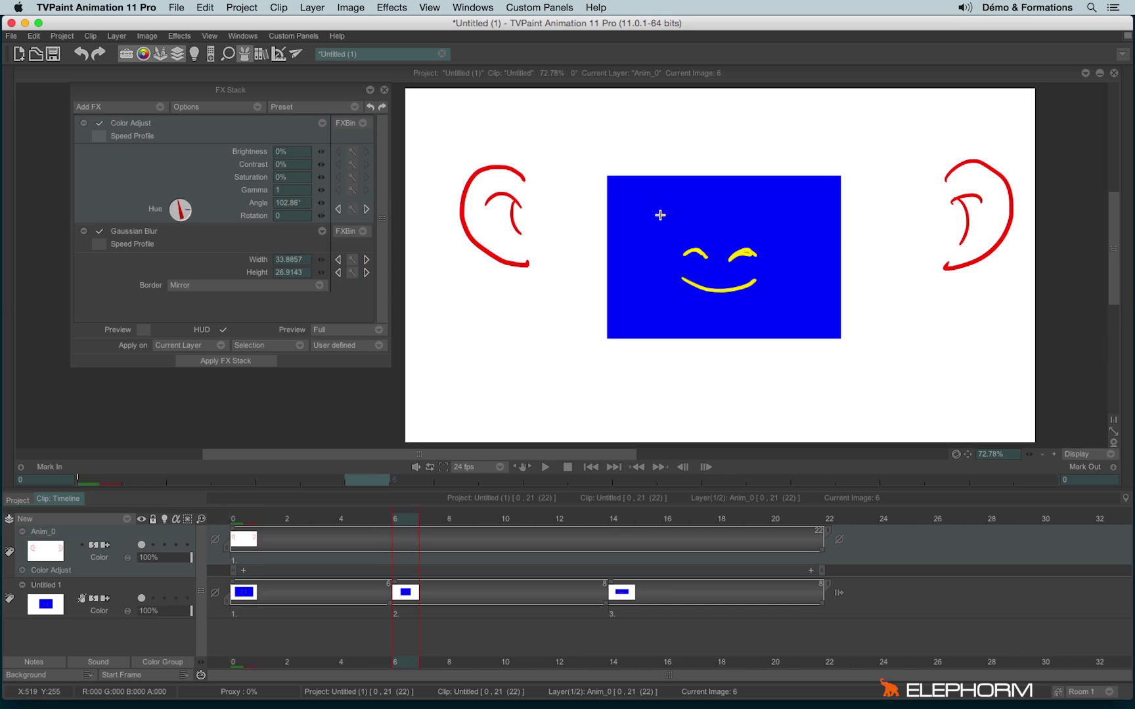
key("Return")
mouse_move(616, 213)
left_mouse_down()
mouse_move(590, 229)
mouse_move(608, 273)
left_mouse_up()
left_click_drag(867, 220, 840, 276)
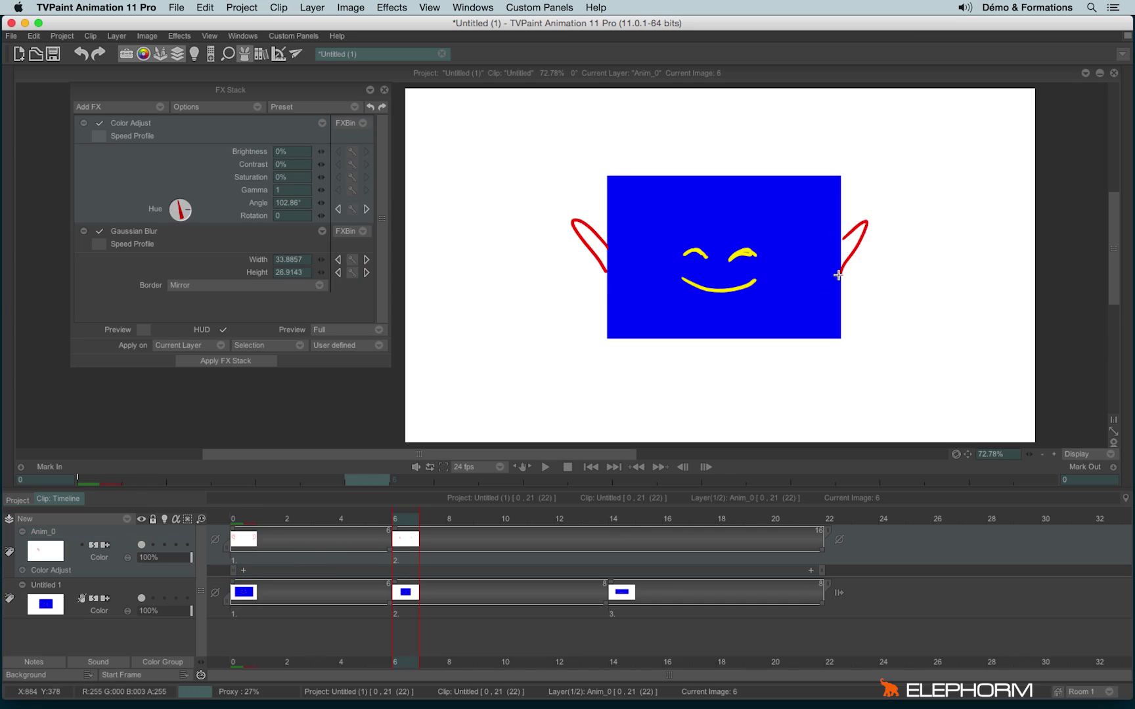
left_click(620, 519)
mouse_move(572, 222)
left_mouse_down()
mouse_move(565, 273)
mouse_move(574, 277)
left_mouse_up()
mouse_move(885, 225)
left_mouse_down()
mouse_move(896, 264)
mouse_move(902, 235)
left_mouse_up()
left_click_drag(557, 236, 565, 251)
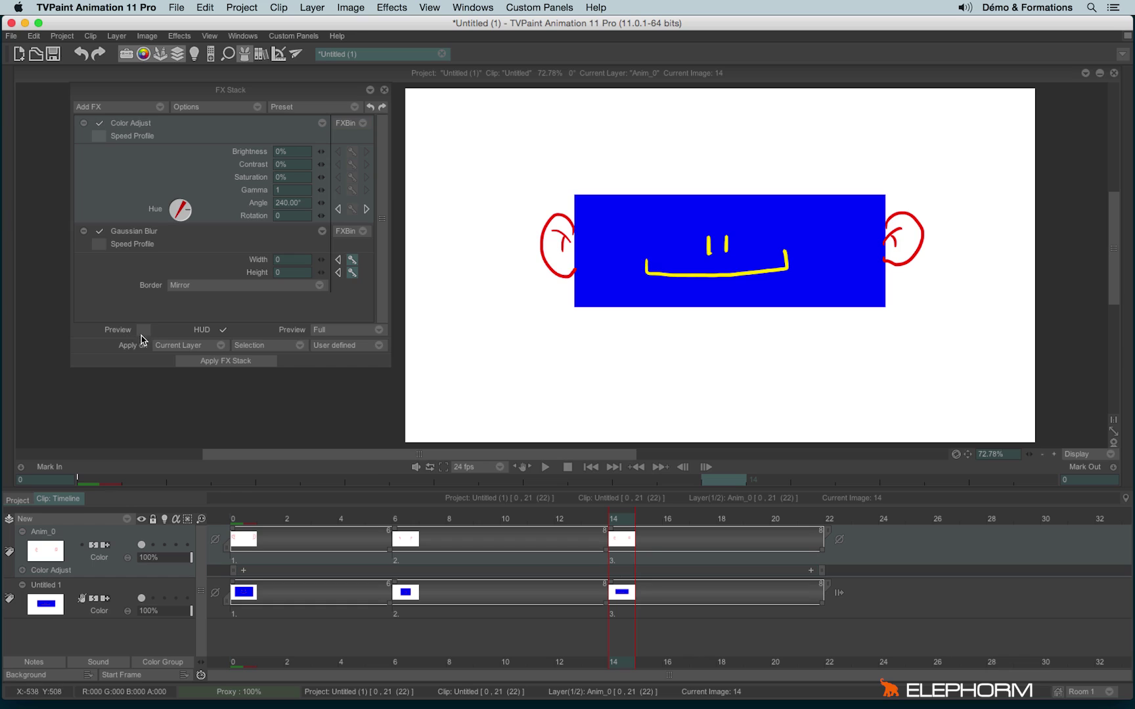
Turn on the FX preview and scrub through the frames to compare the blur and hue.
left_click(143, 330)
left_click(247, 521)
left_click_drag(247, 522, 647, 522)
left_click_drag(552, 534, 219, 514)
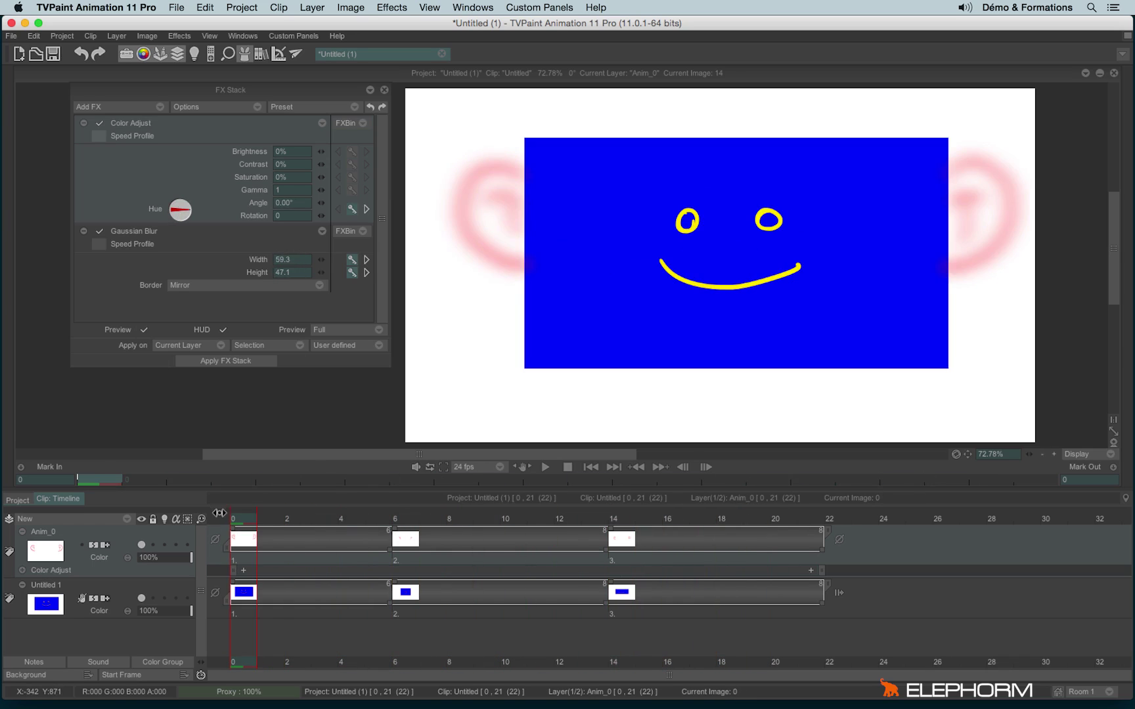
Set the FX Stack's Apply on option to All Layers.
left_click(172, 346)
left_click(207, 369)
left_click(104, 594)
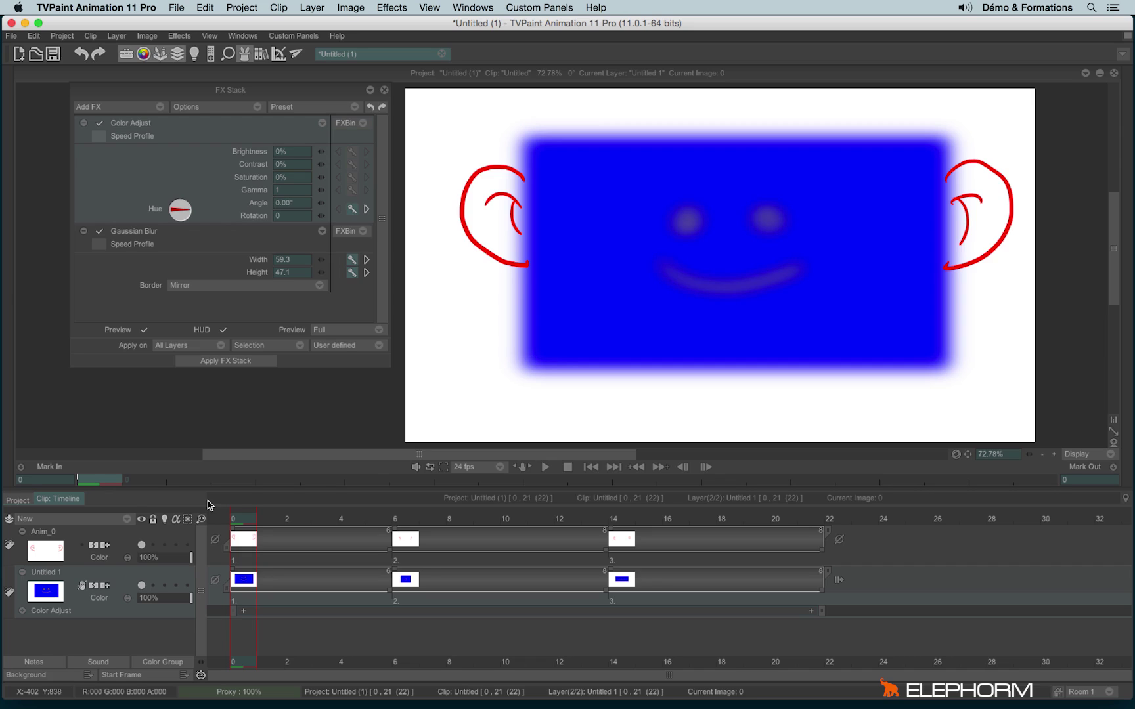
Switch the FX Stack's Apply on scope from Selection to All instances.
left_click(266, 346)
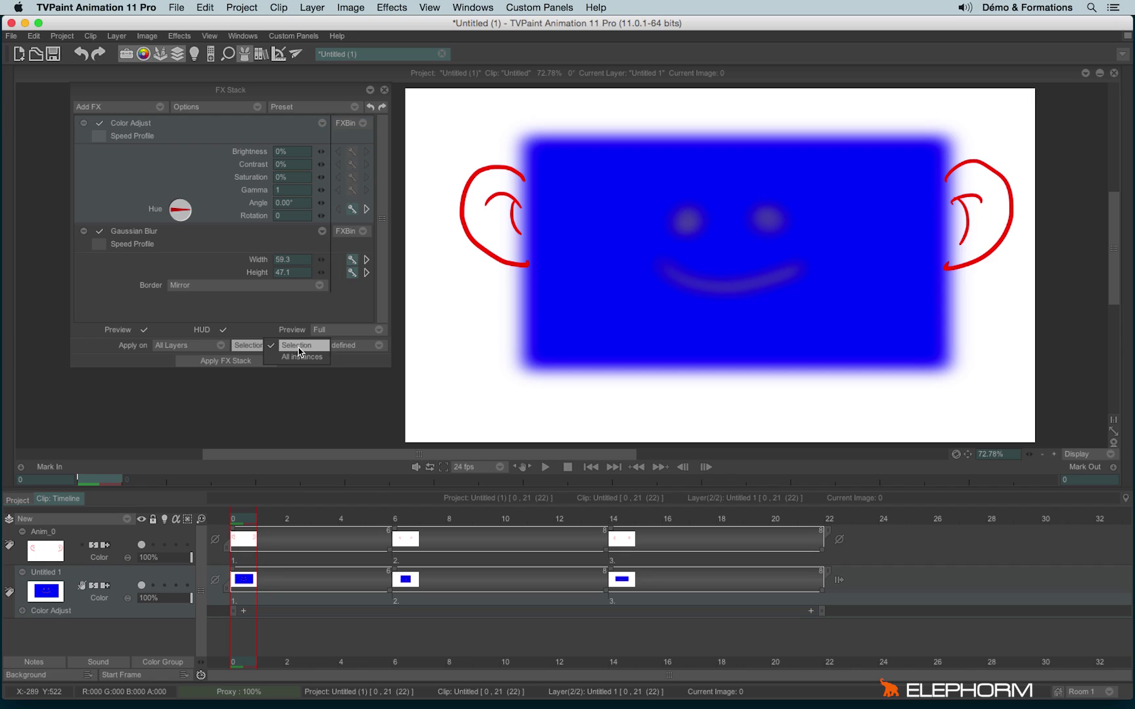
left_click(296, 351)
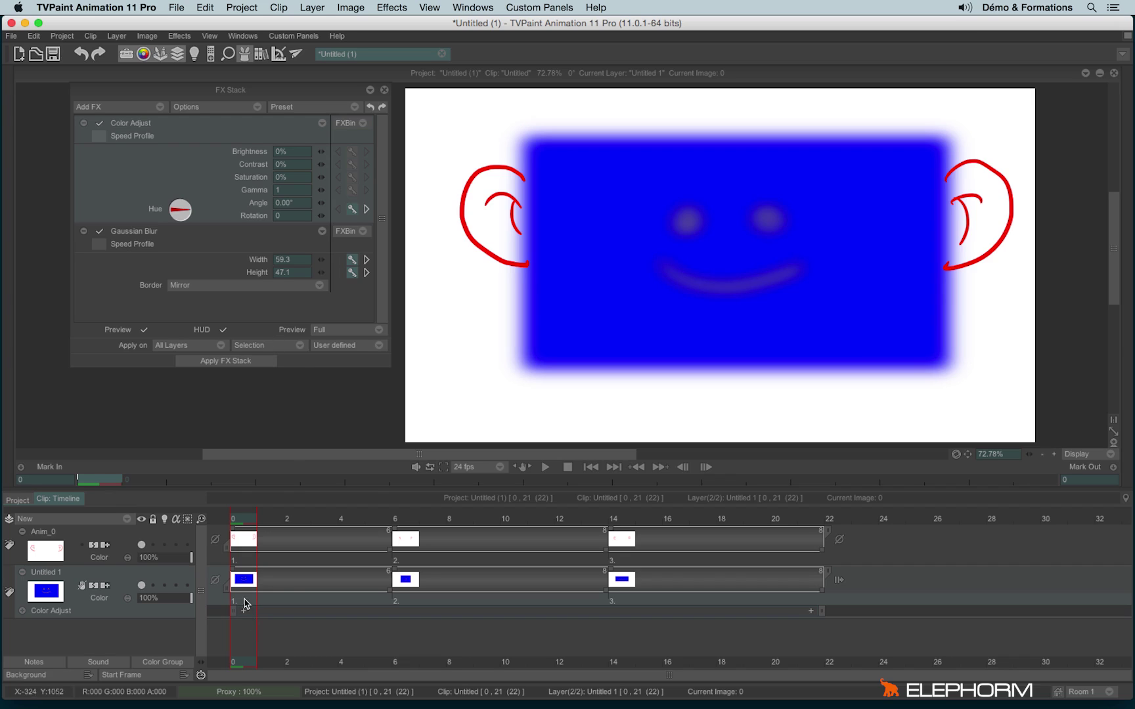
left_click(262, 347)
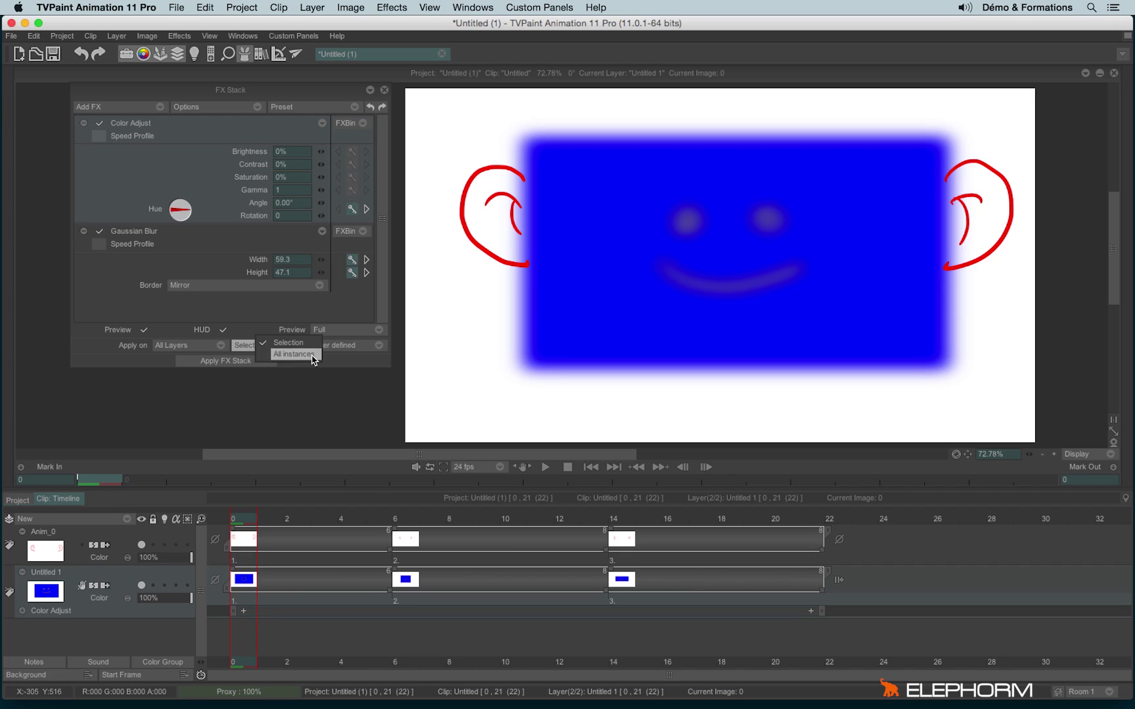
left_click(312, 355)
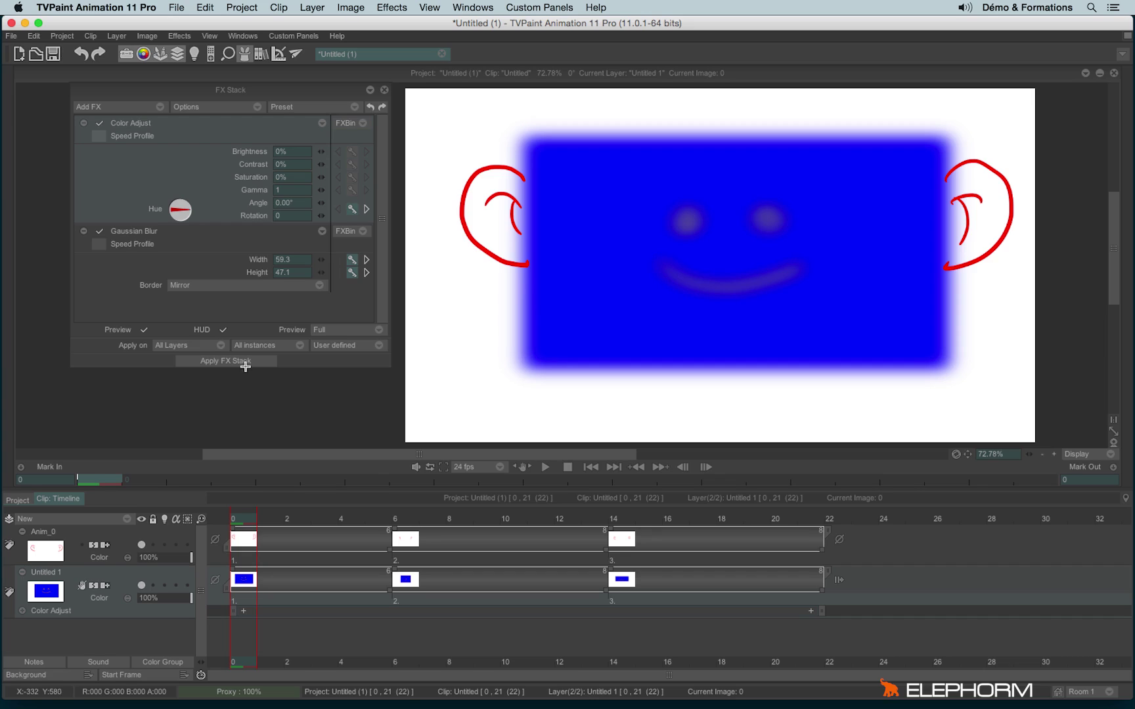
Change the FX Stack's User defined apply mode to Apply On Frames.
left_click(333, 348)
left_click(323, 348)
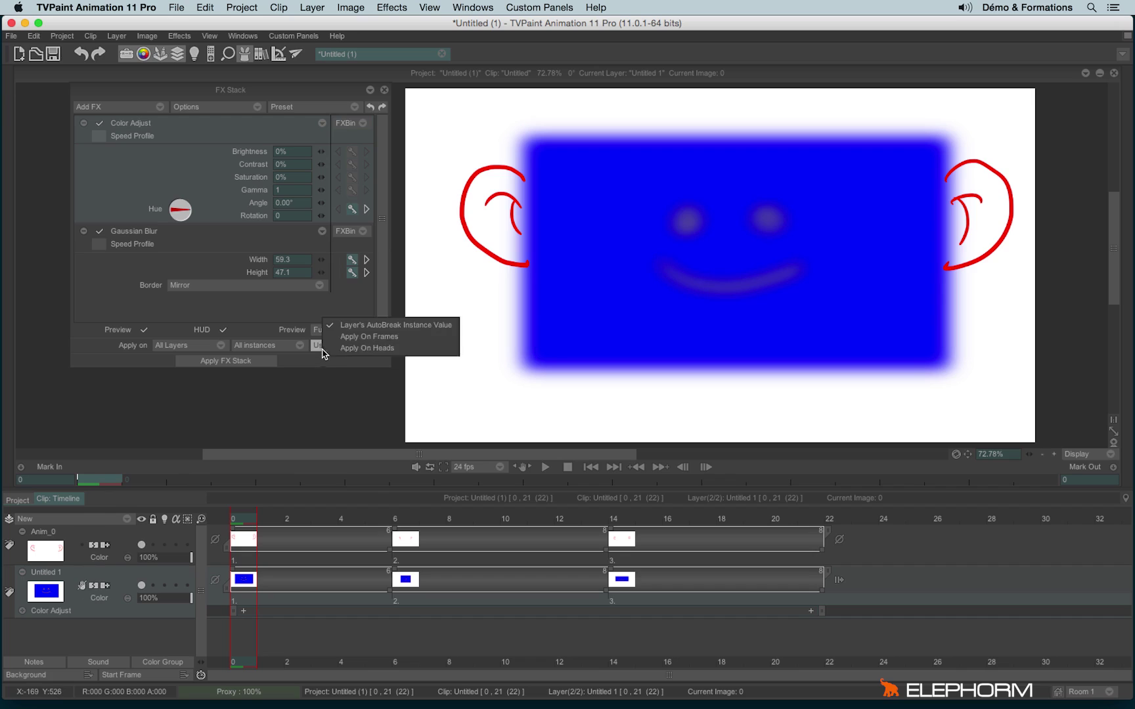
left_click(413, 339)
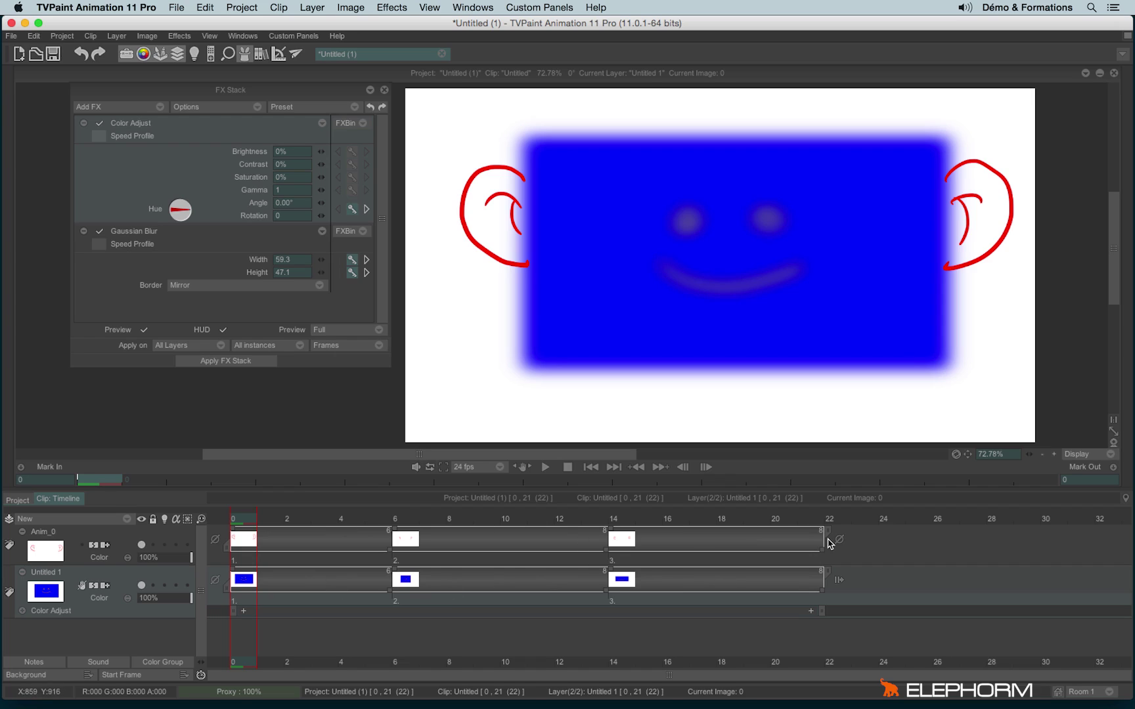
Apply the FX Stack to bake blur and hue into 22 frames, then play the clip.
left_click(225, 360)
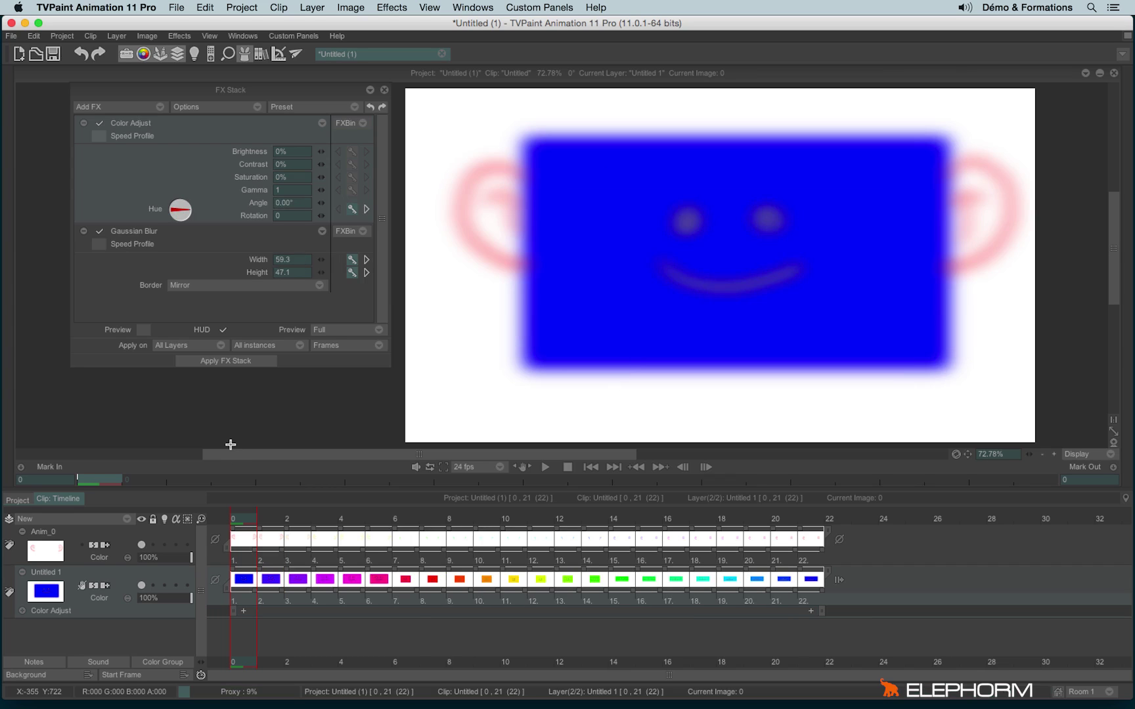
key("Return")
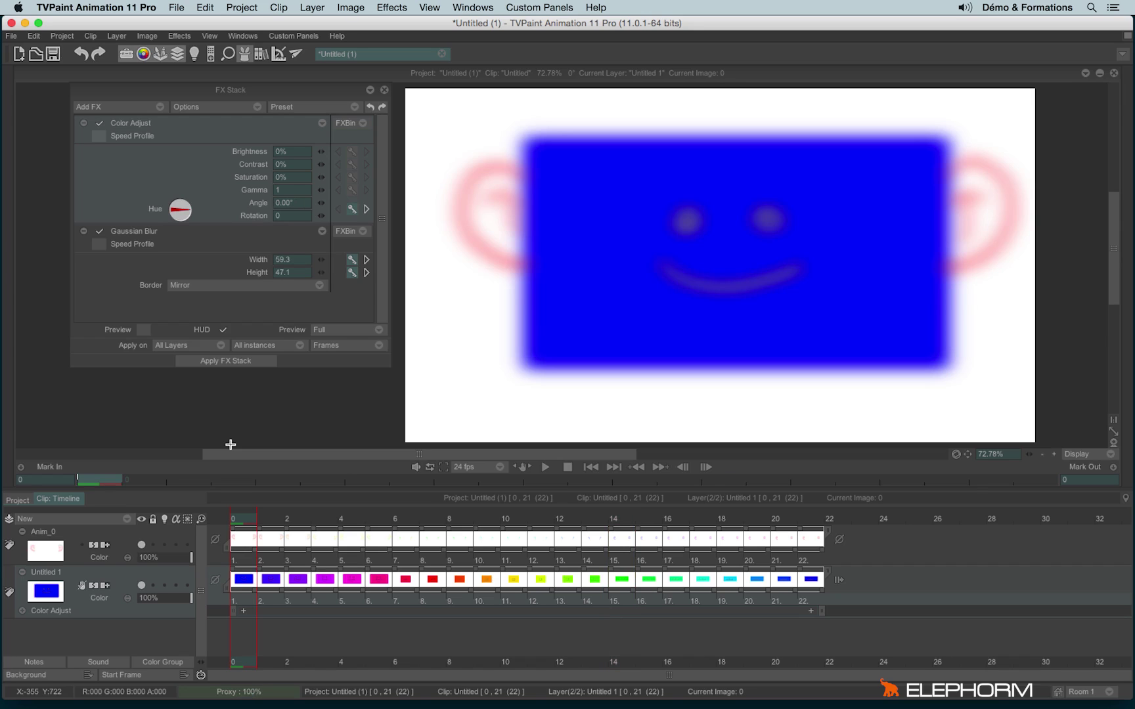
left_click(329, 346)
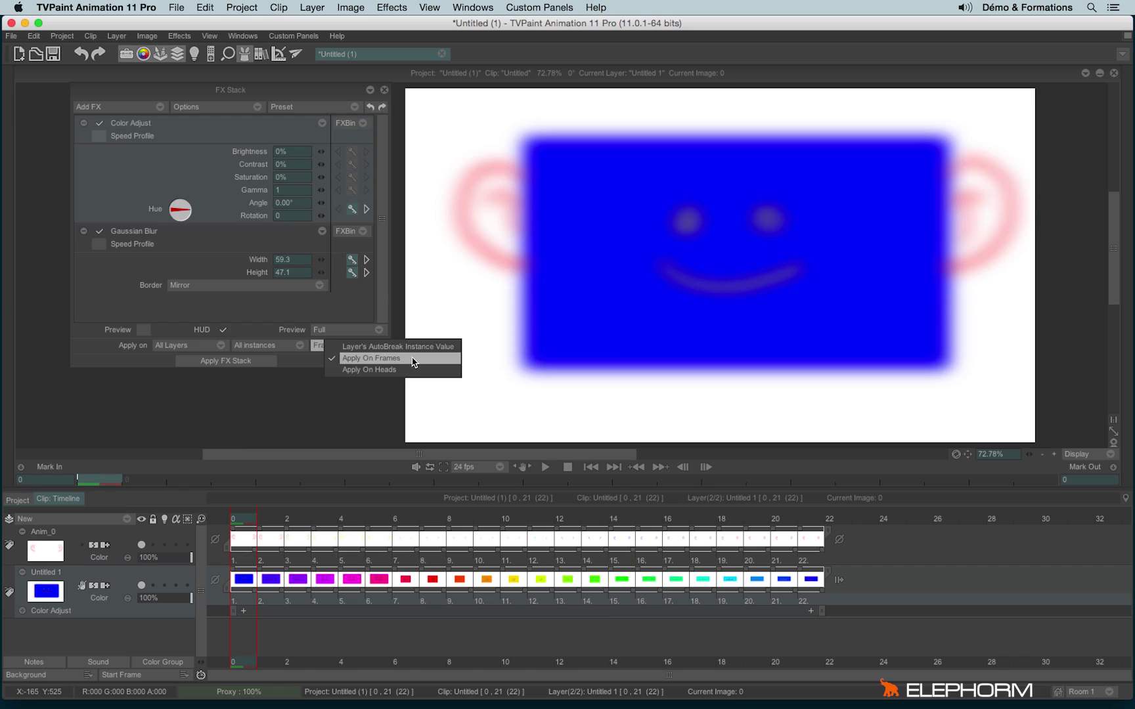
left_click(309, 412)
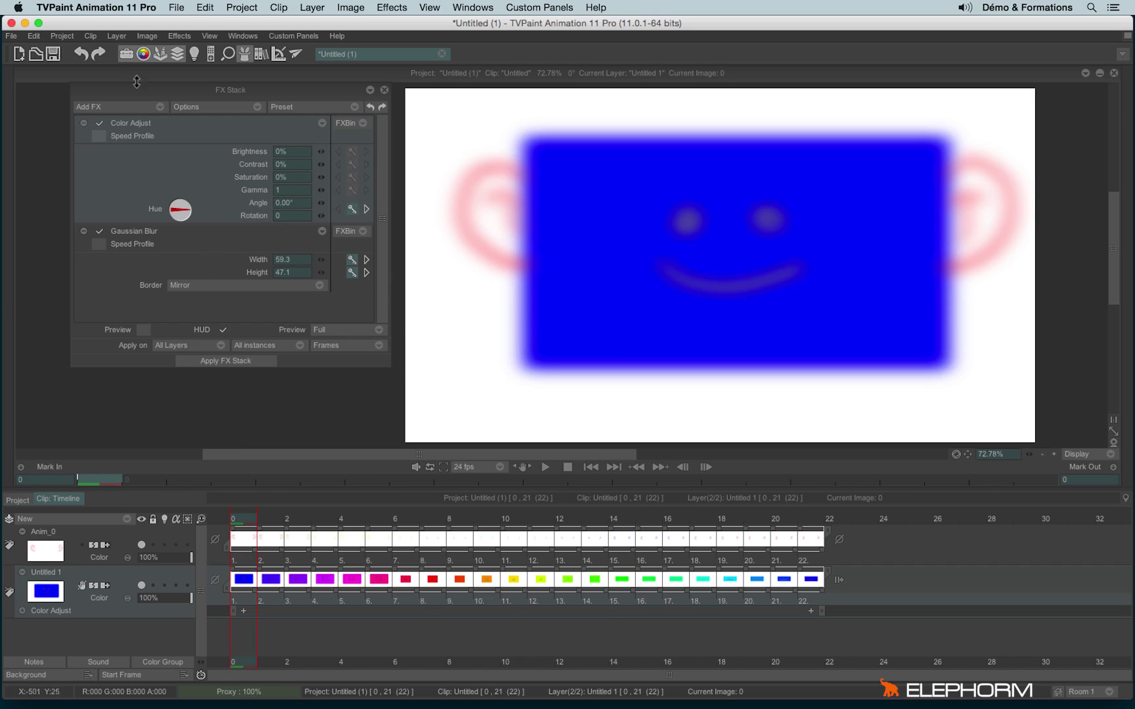
Undo the per-frame result and reapply the FX Stack with Apply On Heads.
left_click(82, 55)
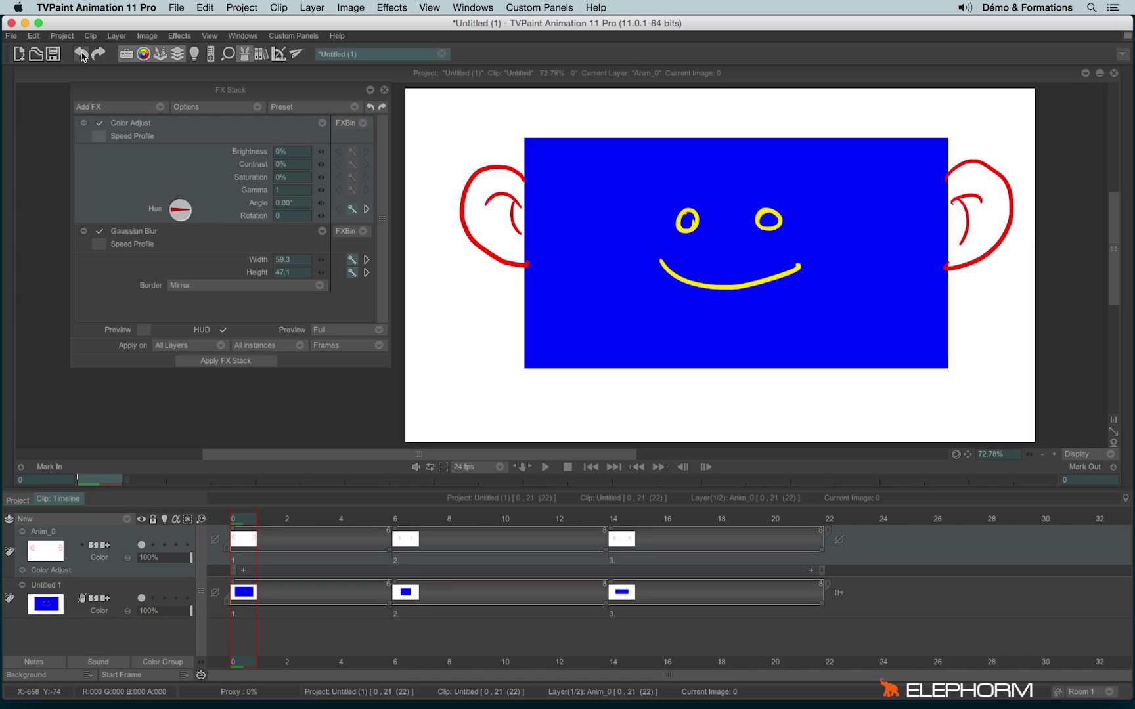
left_click(332, 348)
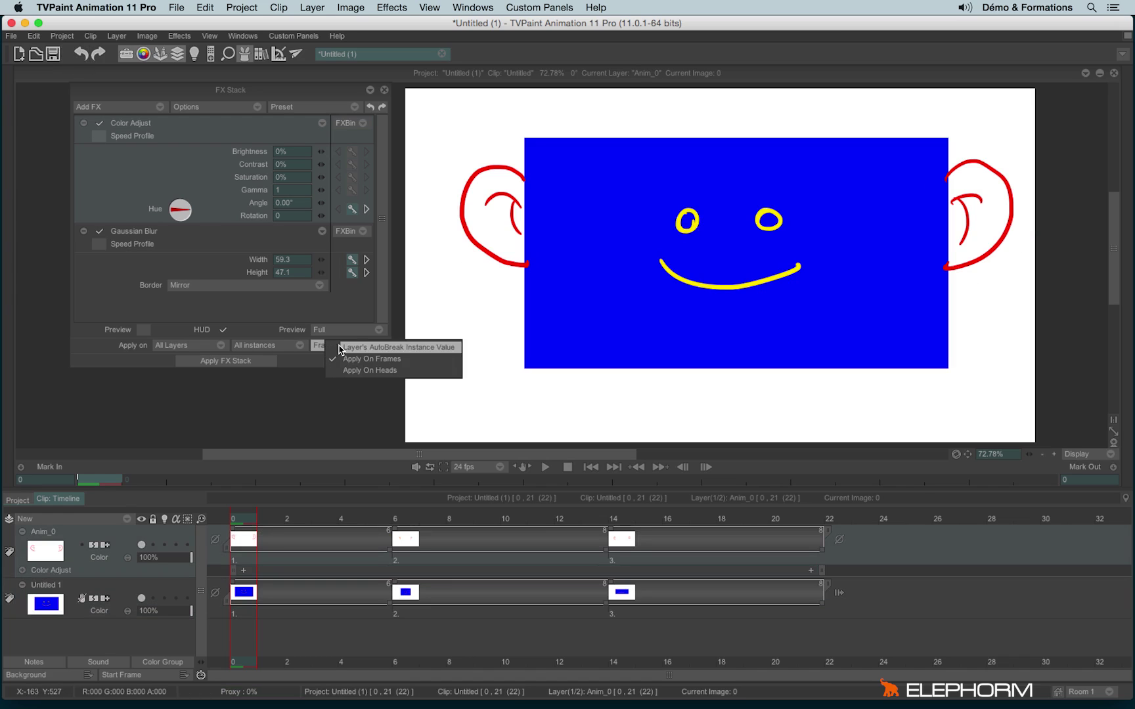
left_click(403, 372)
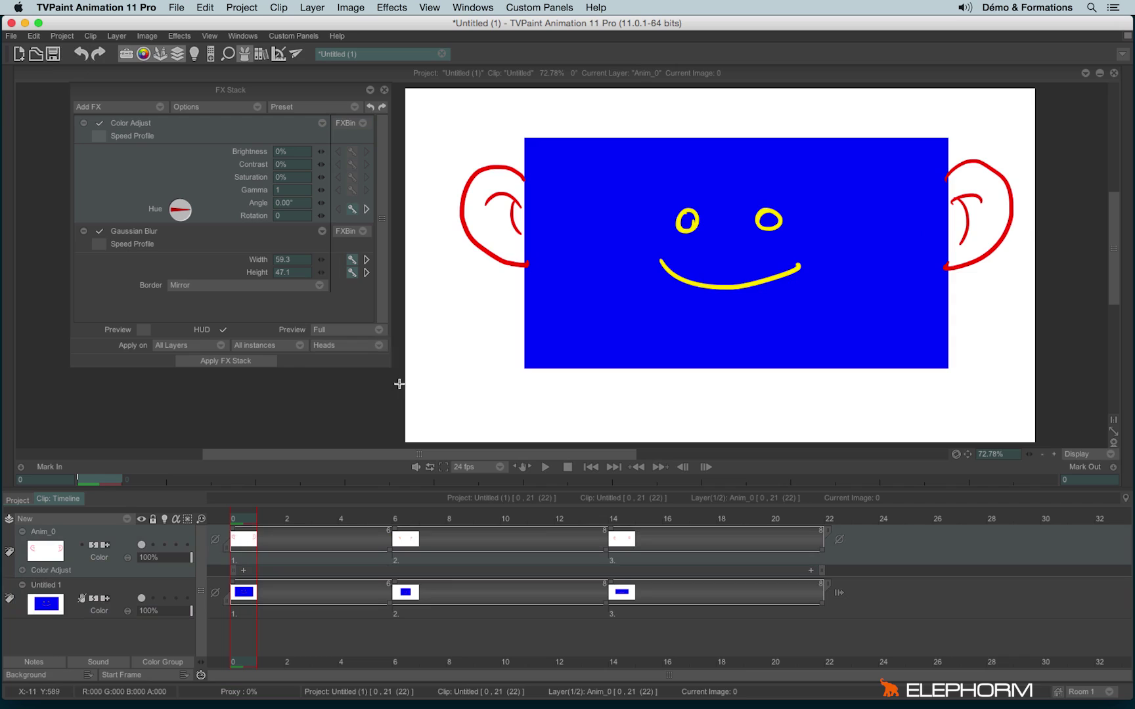
left_click(226, 361)
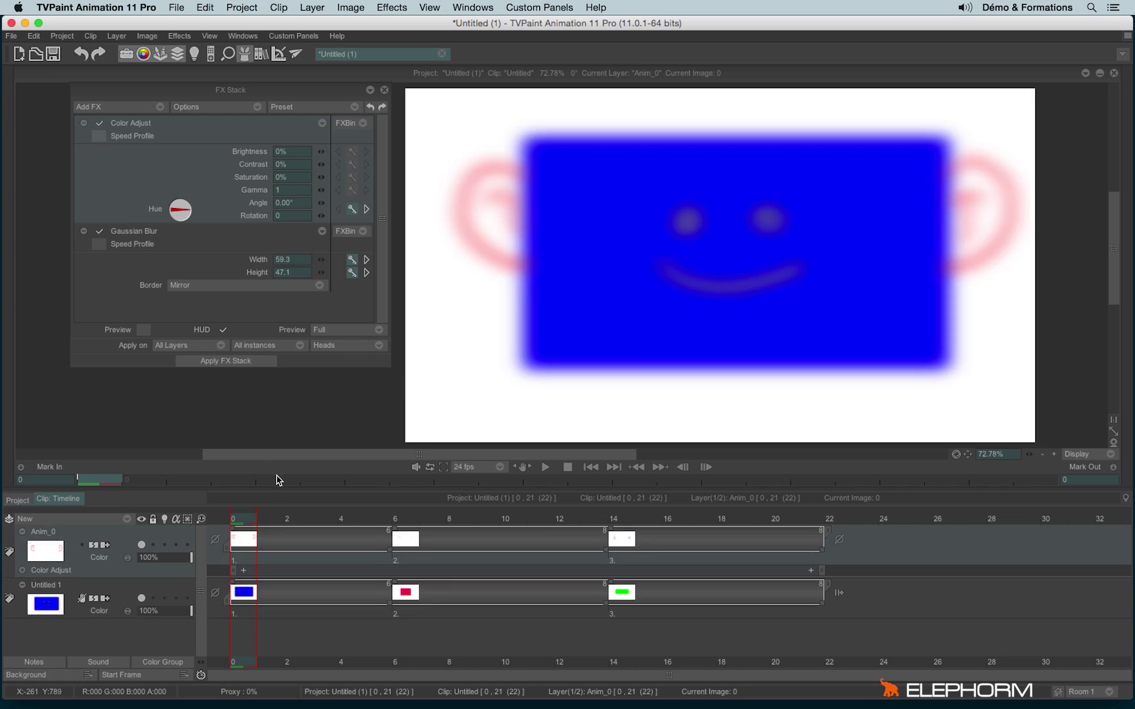
Check the recoloured heads at frames 6 and 14, then return to frame 0.
left_click(402, 522)
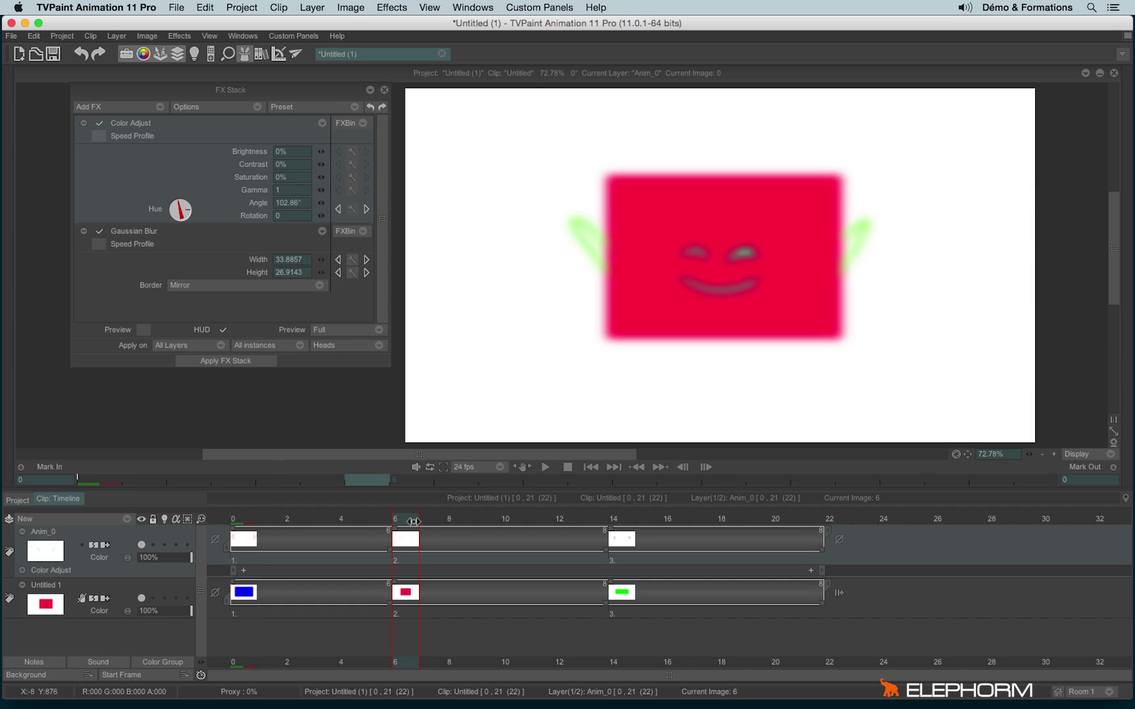
left_click(616, 520)
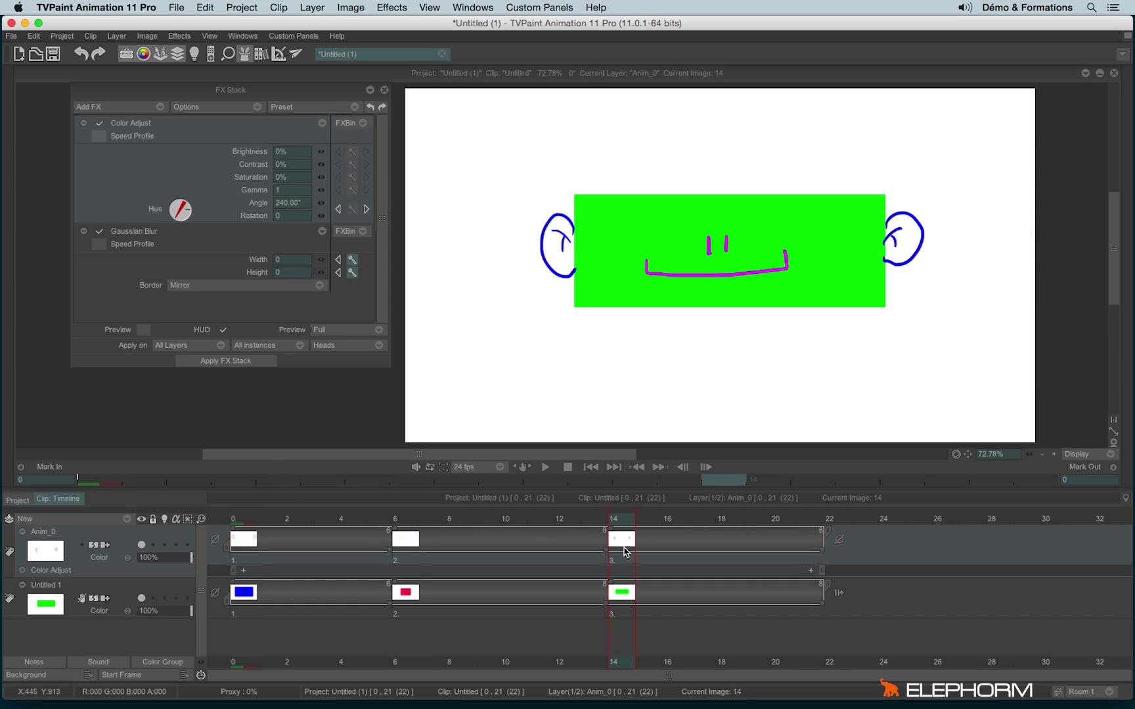
left_click(399, 520)
left_click(235, 522)
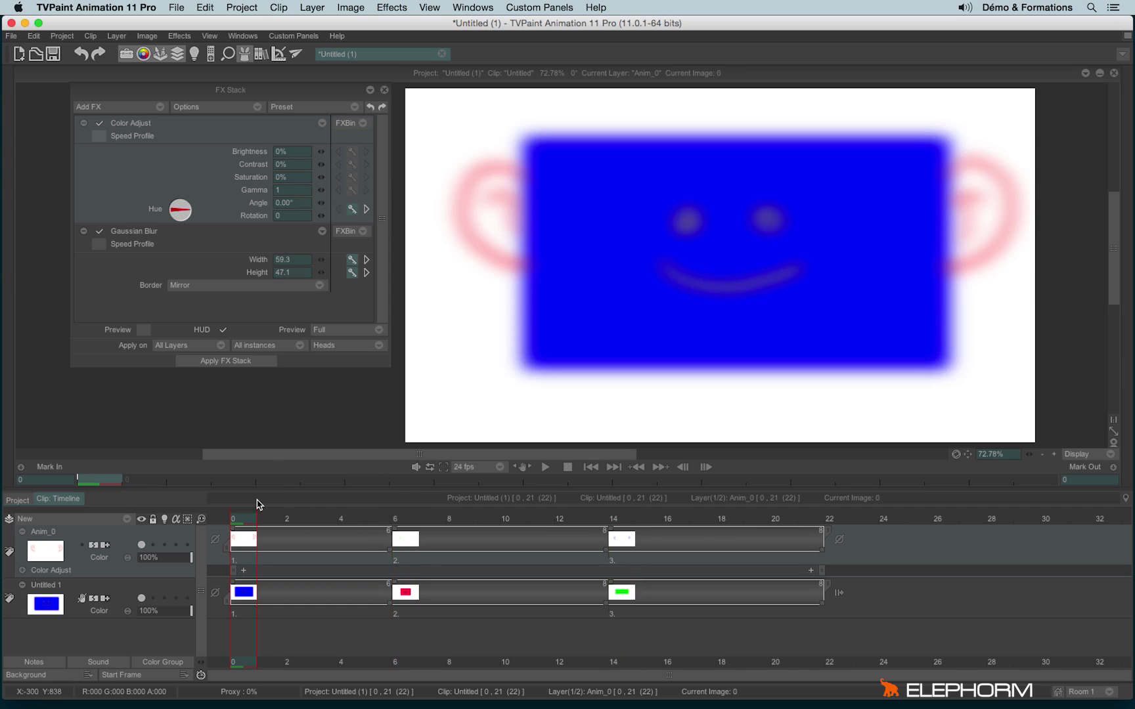